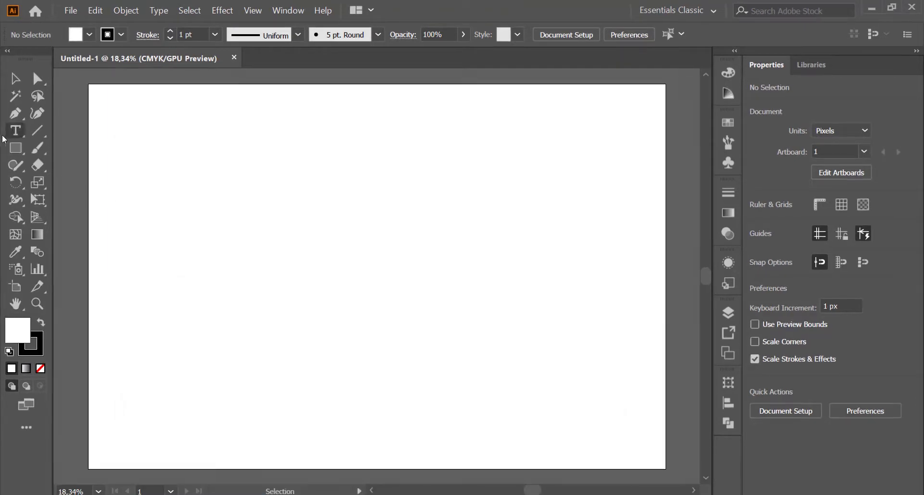
# - Draw a rectangle about 733 × 1160 px on the artboard's left half with no stroke and a light blue fill
pyautogui.click(16, 147)
pyautogui.moveTo(181, 156); pyautogui.dragTo(321, 378)
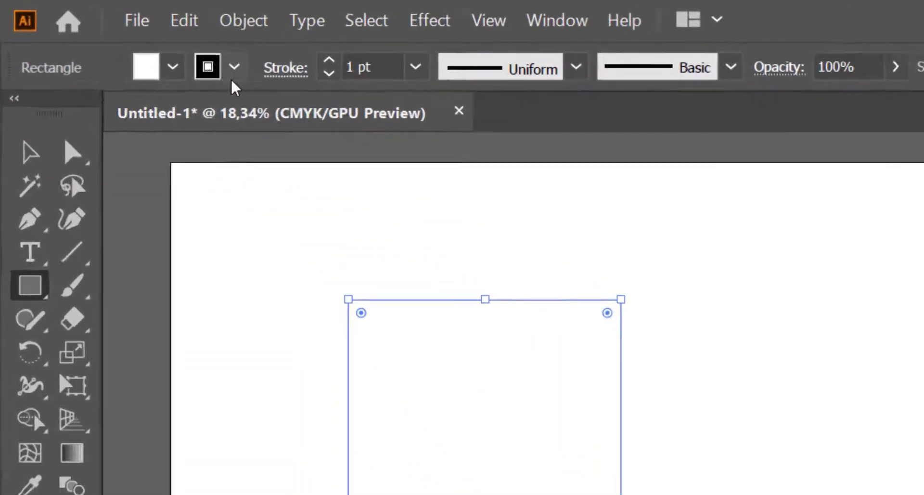
pyautogui.click(234, 67)
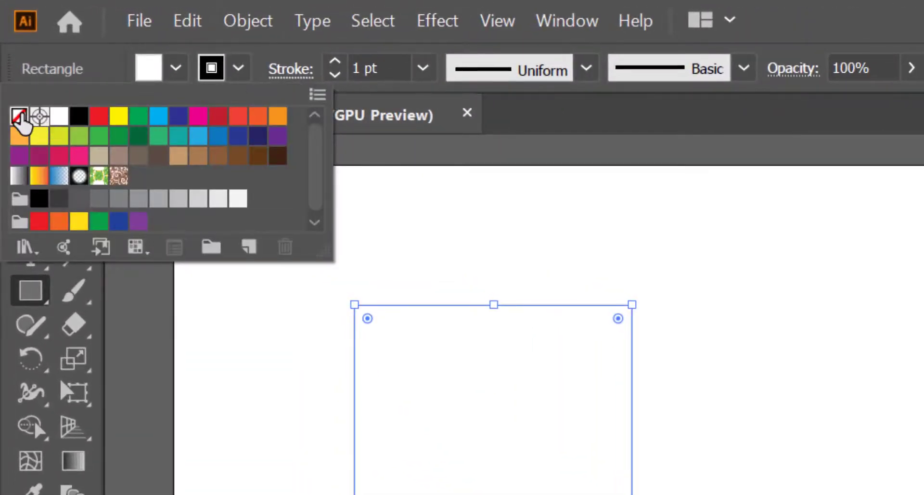
pyautogui.click(19, 114)
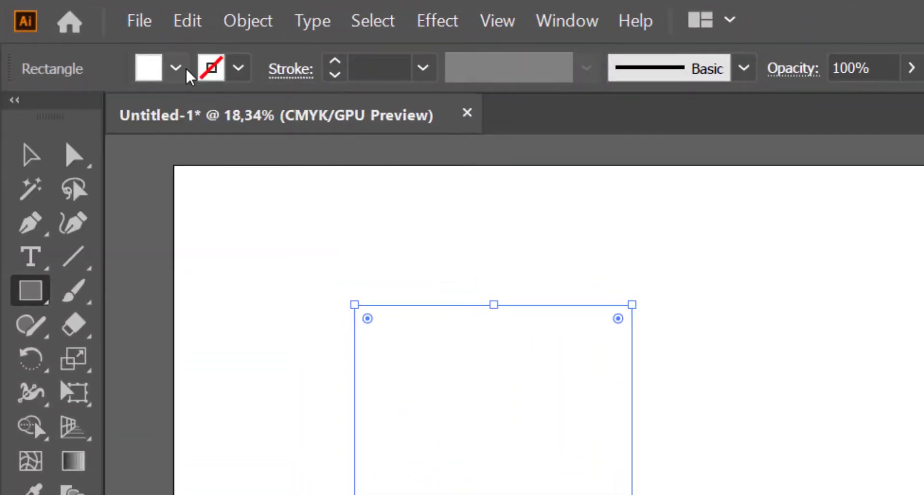
pyautogui.click(186, 70)
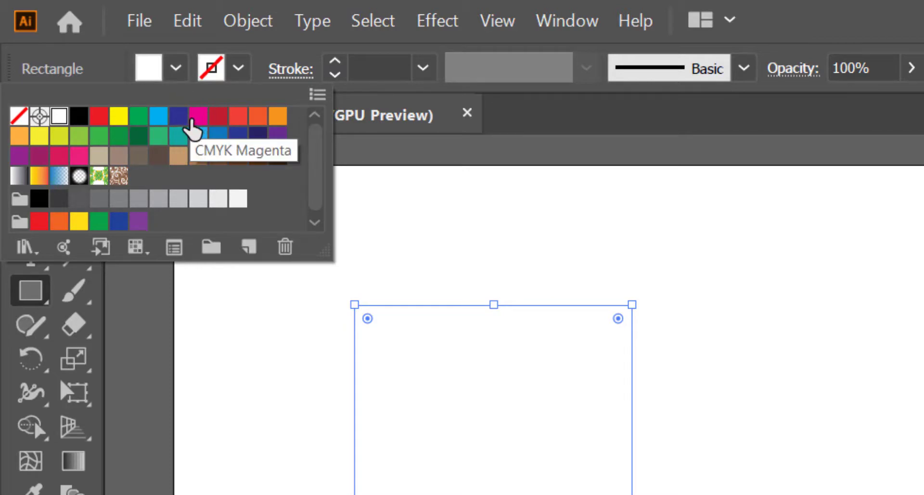
pyautogui.click(198, 137)
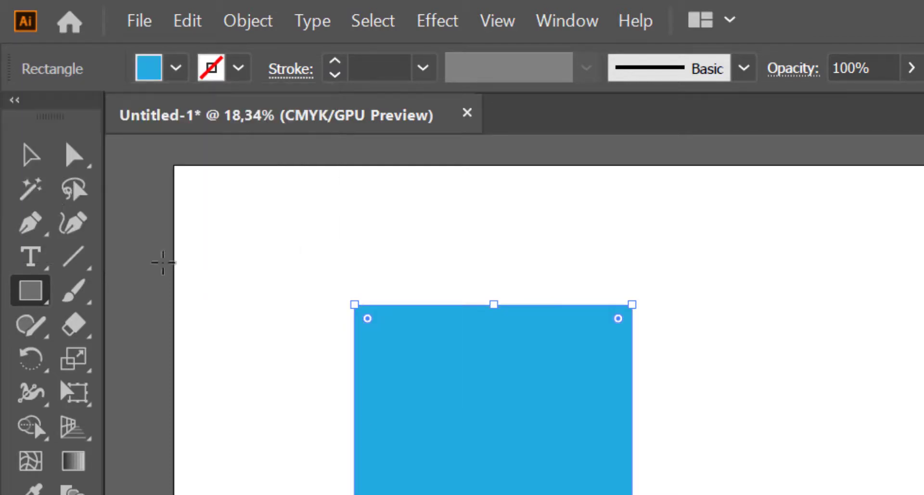
# - Duplicate the blue rectangle to its right, aligned at the same height, and fill the copy with CMYK Magenta
pyautogui.click(70, 157)
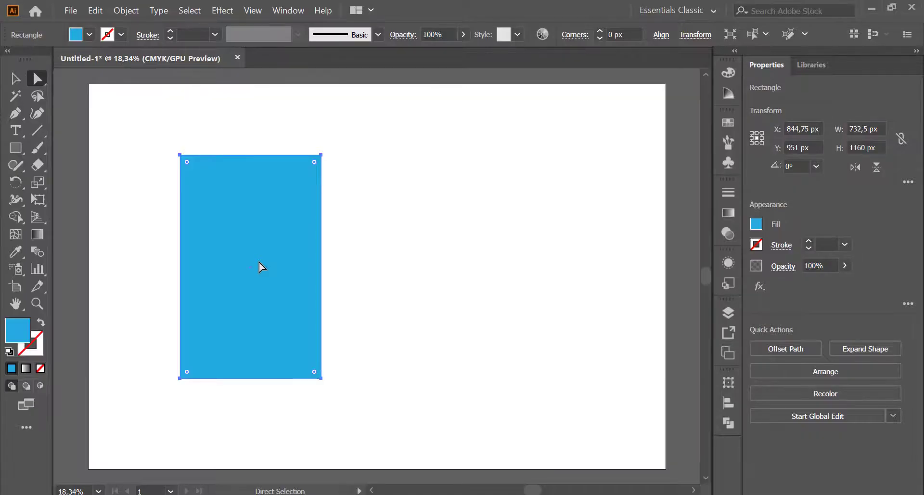
pyautogui.keyDown('alt'); pyautogui.moveTo(260, 266); pyautogui.dragTo(496, 258); pyautogui.keyUp('alt')
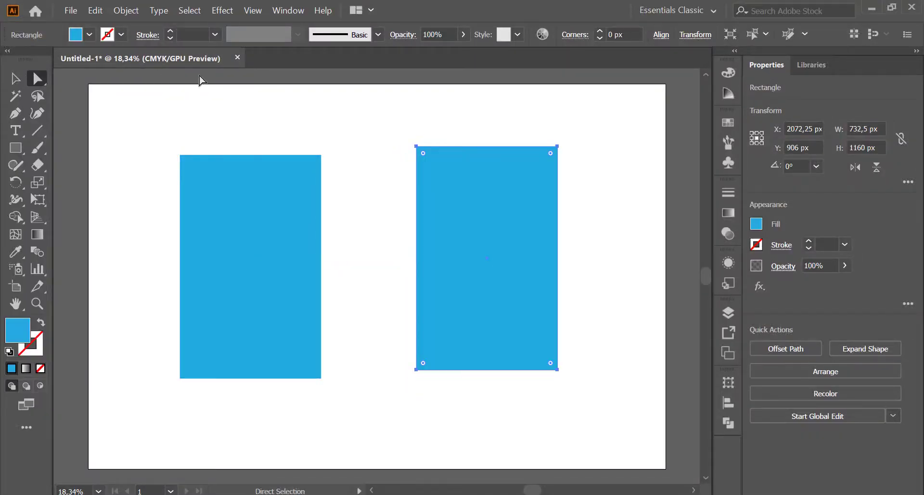
pyautogui.keyDown('shift'); pyautogui.moveTo(470, 226); pyautogui.dragTo(470, 234); pyautogui.keyUp('shift')
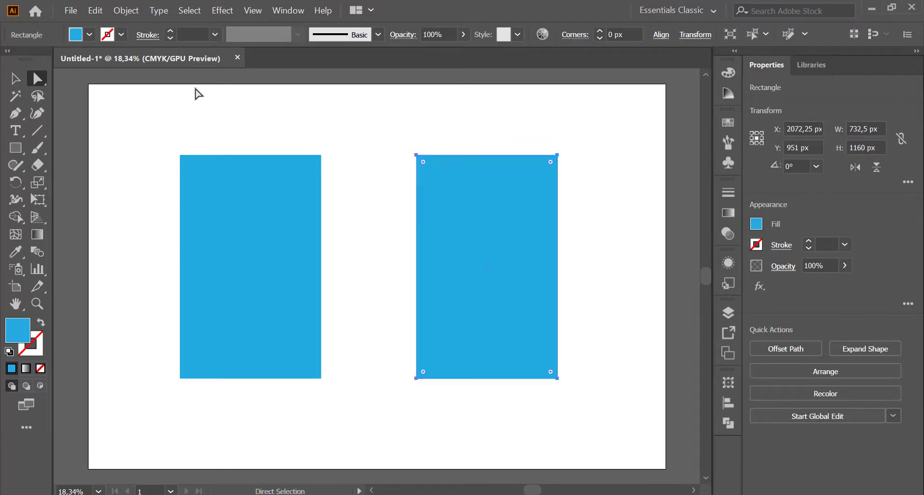
pyautogui.click(89, 34)
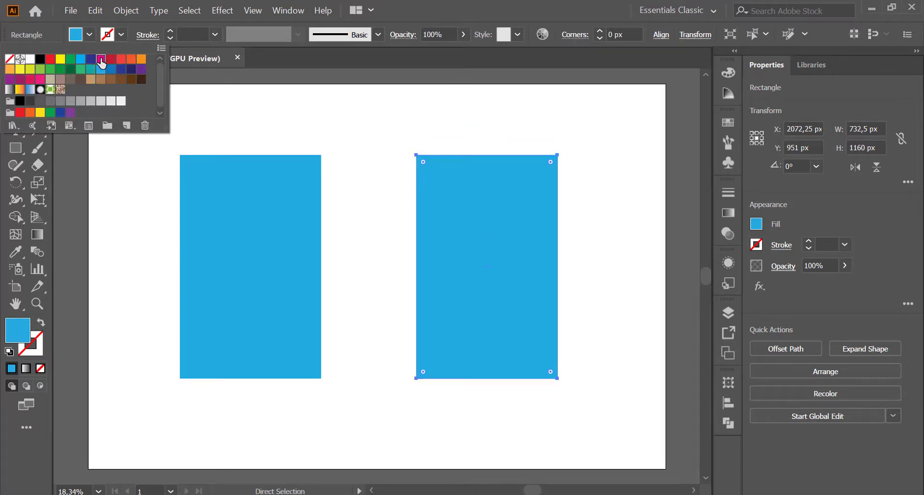
pyautogui.click(100, 59)
pyautogui.click(326, 131)
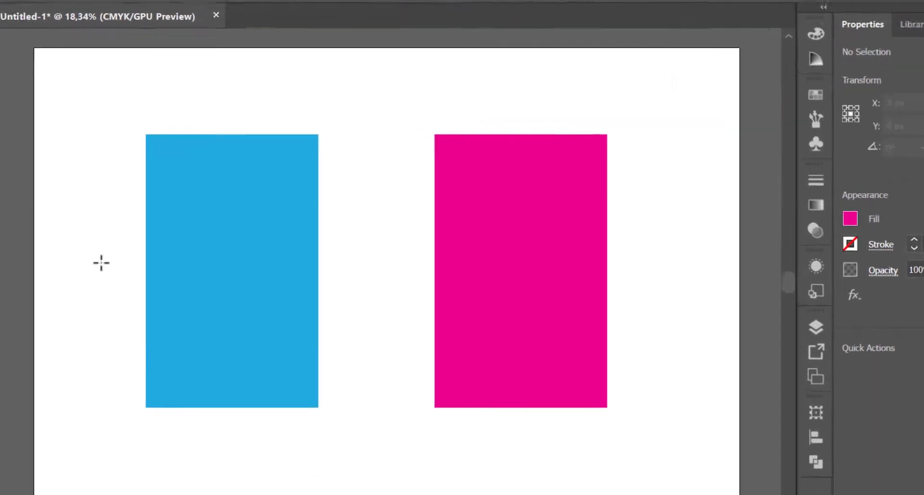
# - Create a six-sided polygon with a 50 px radius beside the blue rectangle and give it a black stroke with no fill
pyautogui.click(143, 262)
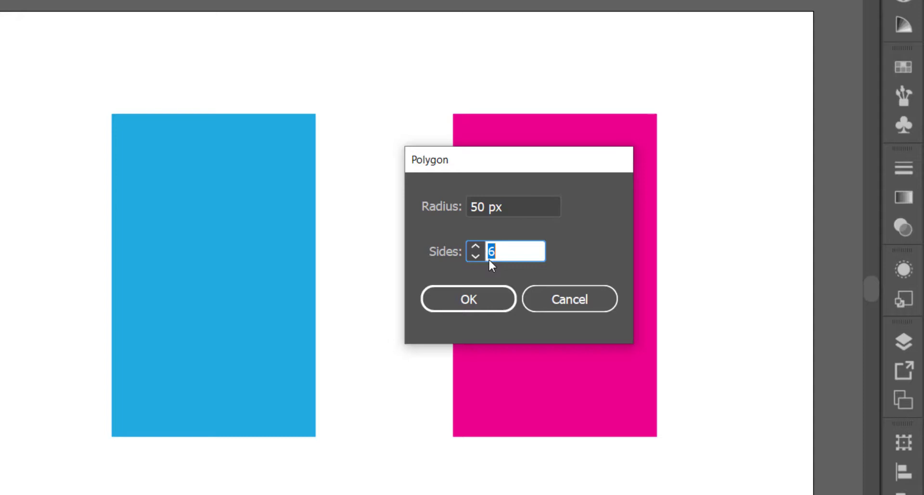
pyautogui.click(489, 297)
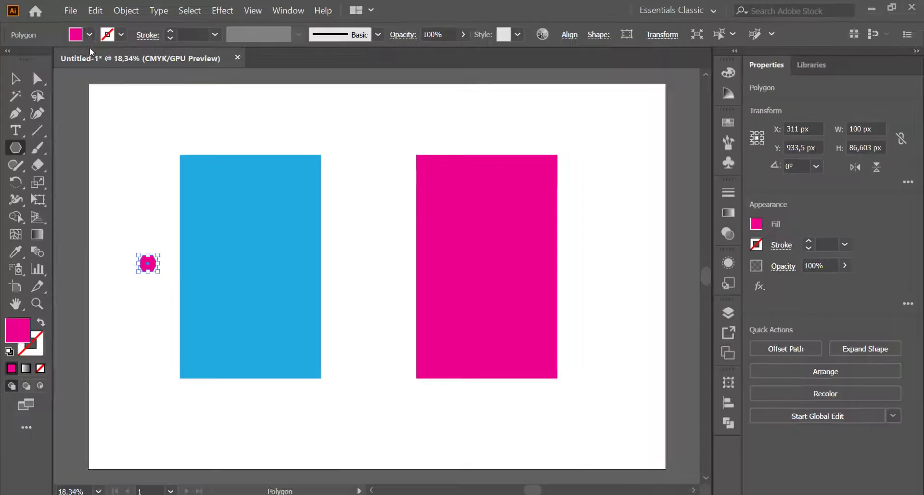
pyautogui.click(91, 33)
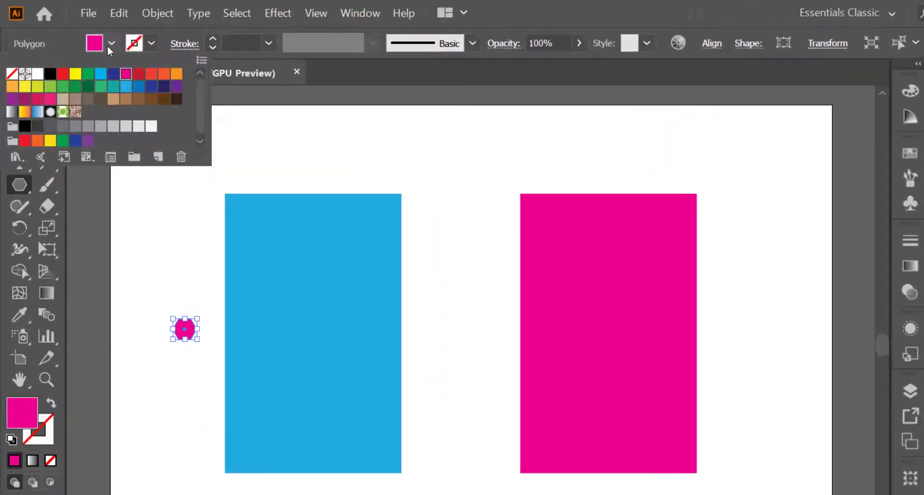
pyautogui.click(49, 71)
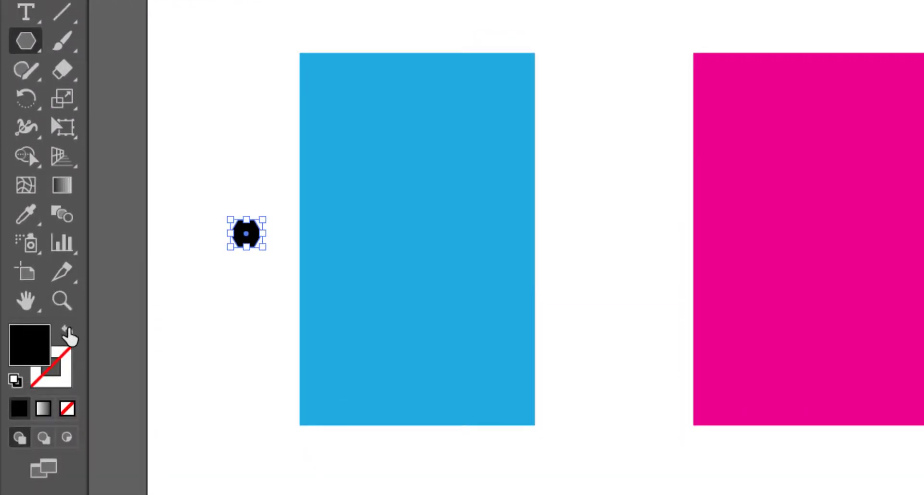
pyautogui.click(69, 336)
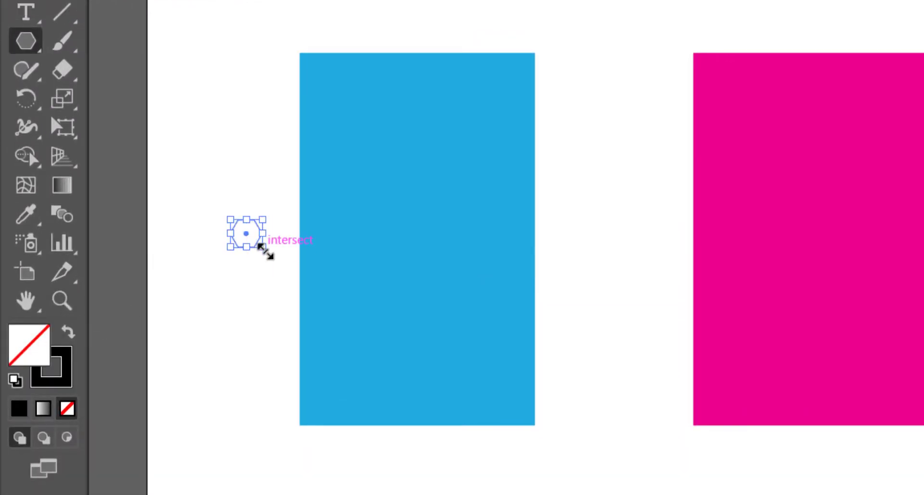
# - Enlarge the hexagon proportionally to about 783 px wide so it overlaps the lower part of the blue rectangle
pyautogui.moveTo(267, 251)
pyautogui.mouseDown()
pyautogui.moveTo(465, 402)
pyautogui.moveTo(332, 264)
pyautogui.mouseUp()
pyautogui.hotkey('ctrl', 'z')
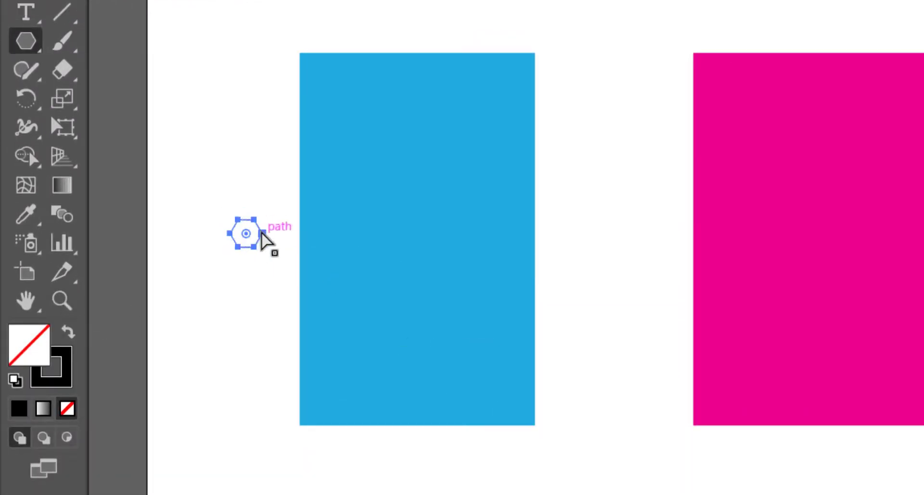
pyautogui.moveTo(263, 248); pyautogui.dragTo(506, 439)
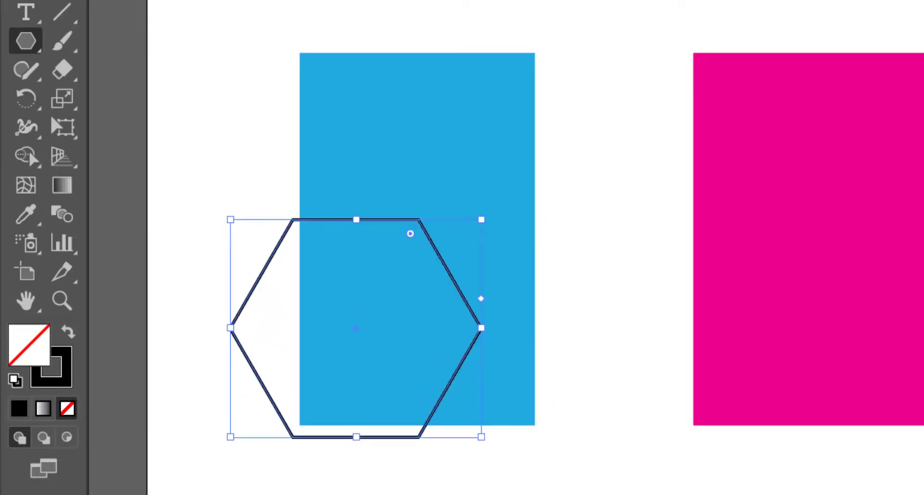
# - Set the hexagon's stroke weight to 23 pt
pyautogui.click(170, 31)
pyautogui.click(169, 31)
pyautogui.click(170, 31)
pyautogui.click(169, 31)
pyautogui.click(170, 31)
pyautogui.click(169, 32)
pyautogui.click(170, 31)
pyautogui.click(169, 31)
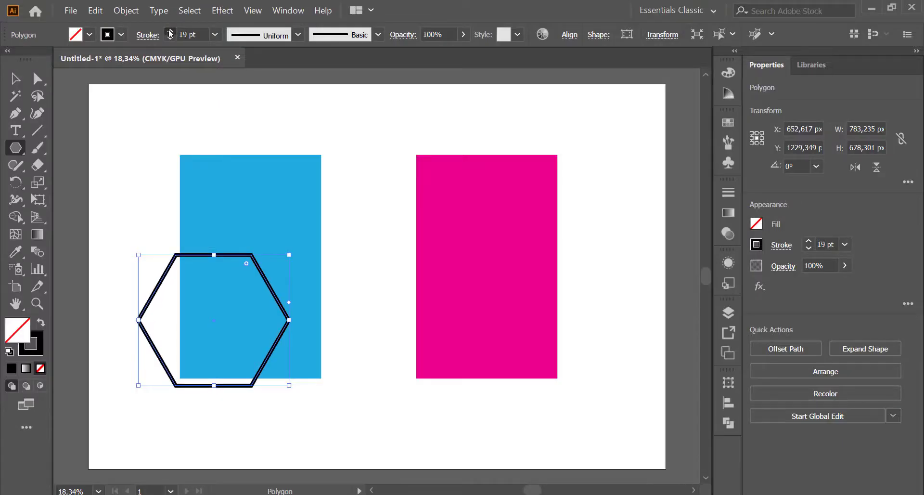
pyautogui.click(169, 31)
pyautogui.click(170, 32)
pyautogui.click(170, 31)
pyautogui.click(170, 31)
# - Move the hexagon to the artboard's lower-left corner and place a copy near the upper edge, between the two rectangles
pyautogui.click(38, 79)
pyautogui.moveTo(159, 284); pyautogui.dragTo(118, 356)
pyautogui.scroll(-2, 150, 340)
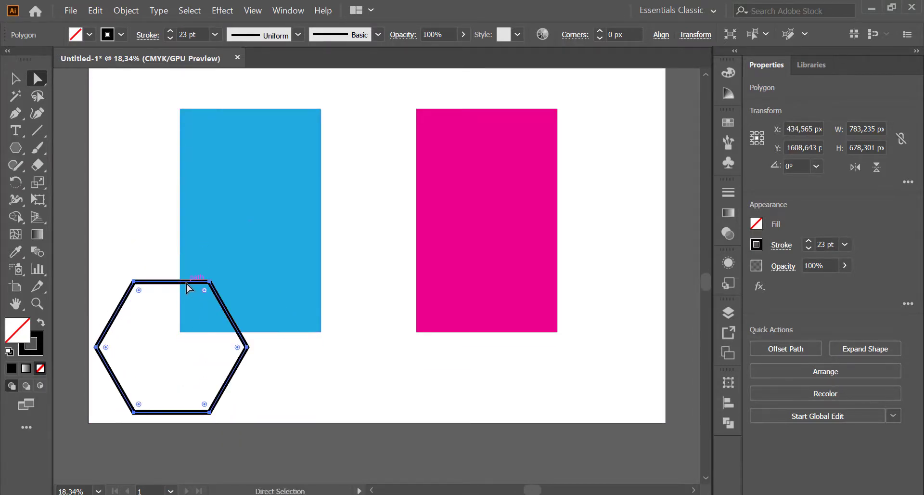
pyautogui.moveTo(210, 267); pyautogui.dragTo(345, 120)
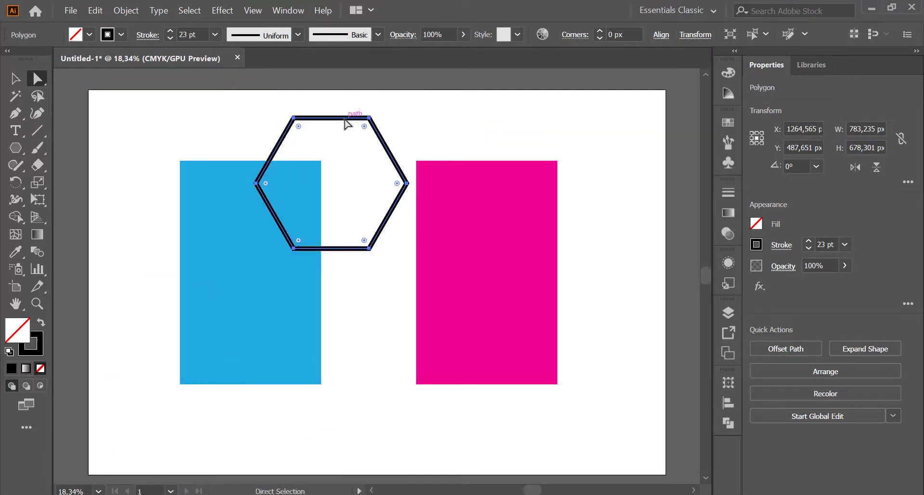
pyautogui.hotkey('ctrl', 'z')
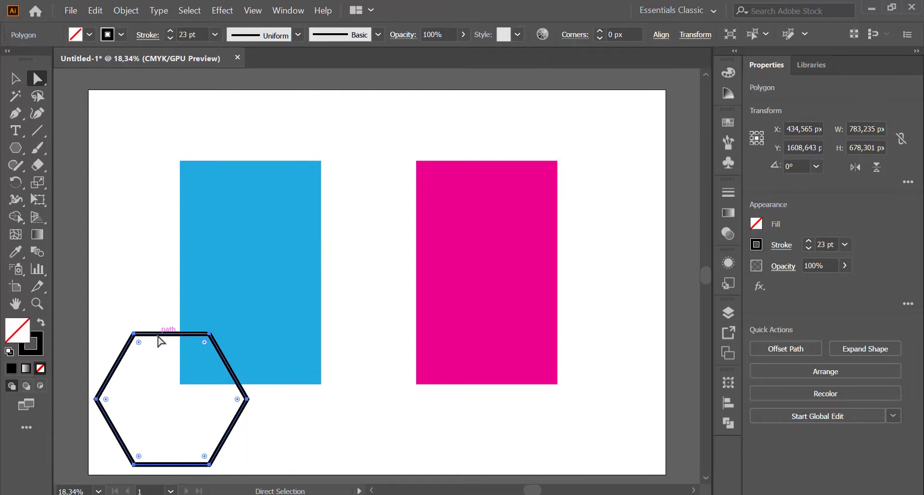
pyautogui.moveTo(159, 340); pyautogui.dragTo(327, 98)
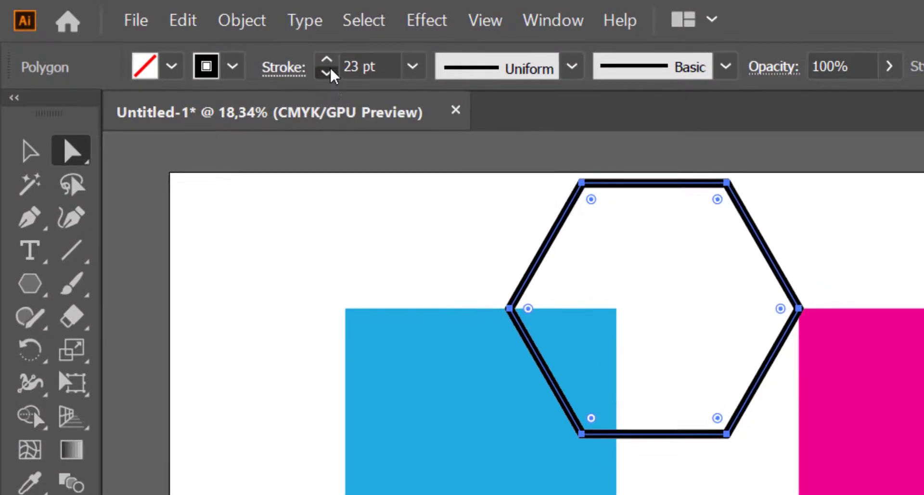
# - Reduce the upper hexagon's stroke weight to a hairline under 1 pt
pyautogui.click(327, 72)
pyautogui.click(327, 72)
pyautogui.click(328, 72)
pyautogui.click(327, 72)
pyautogui.click(330, 70)
pyautogui.click(330, 71)
pyautogui.click(330, 70)
pyautogui.click(331, 71)
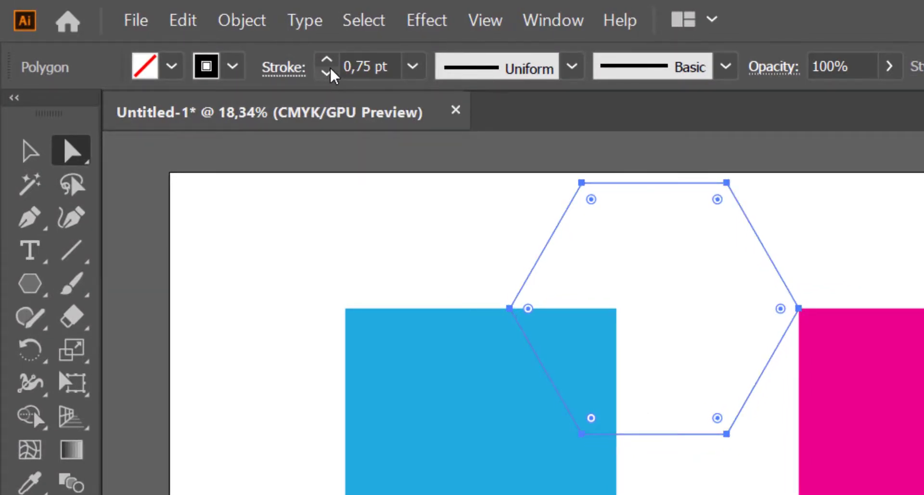
pyautogui.click(330, 70)
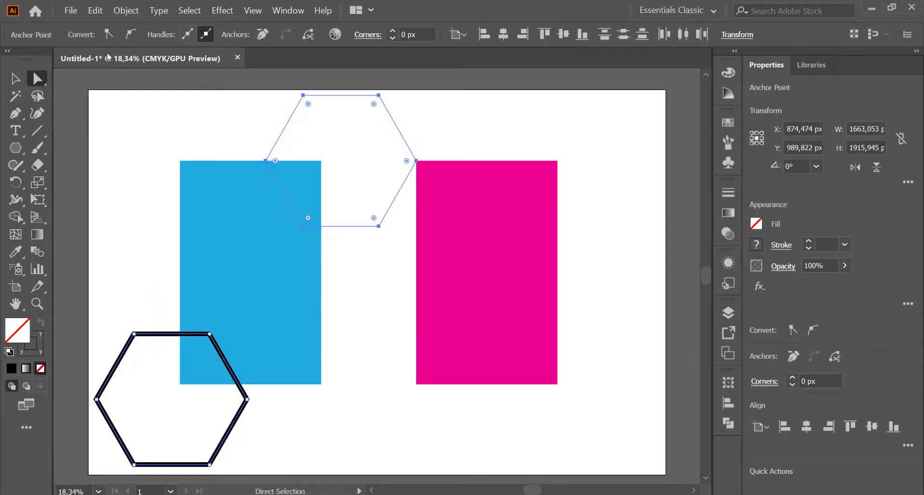
# - Select both hexagons and make a blend between them
pyautogui.click(246, 23)
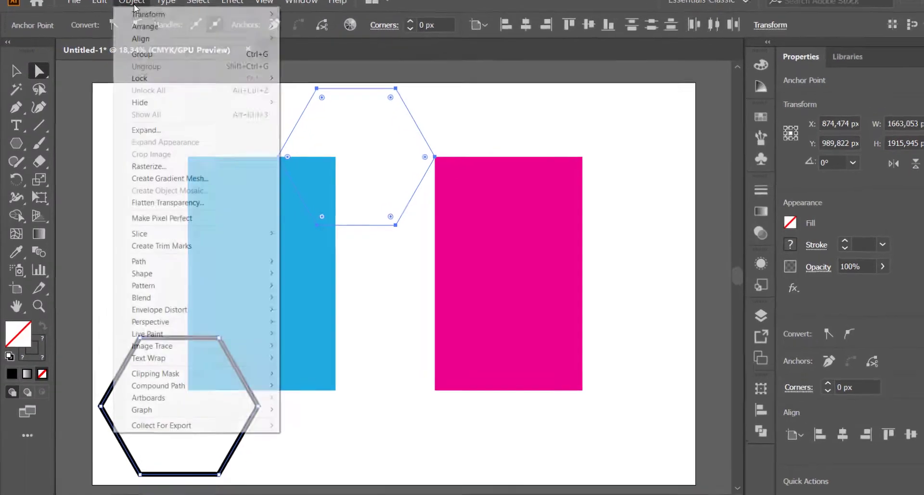
pyautogui.moveTo(196, 296)
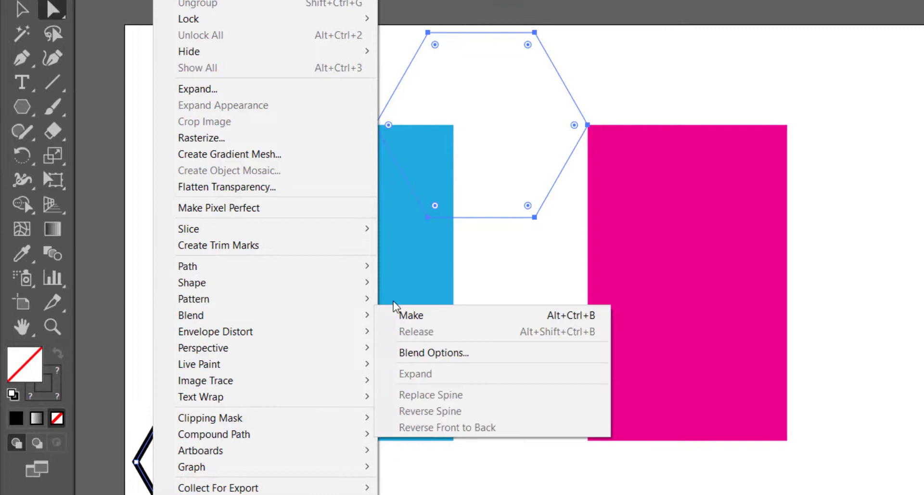
pyautogui.moveTo(330, 315)
pyautogui.click(409, 316)
# - Set the hexagon blend's spacing to Specified Steps with the preview enabled
pyautogui.doubleClick(52, 253)
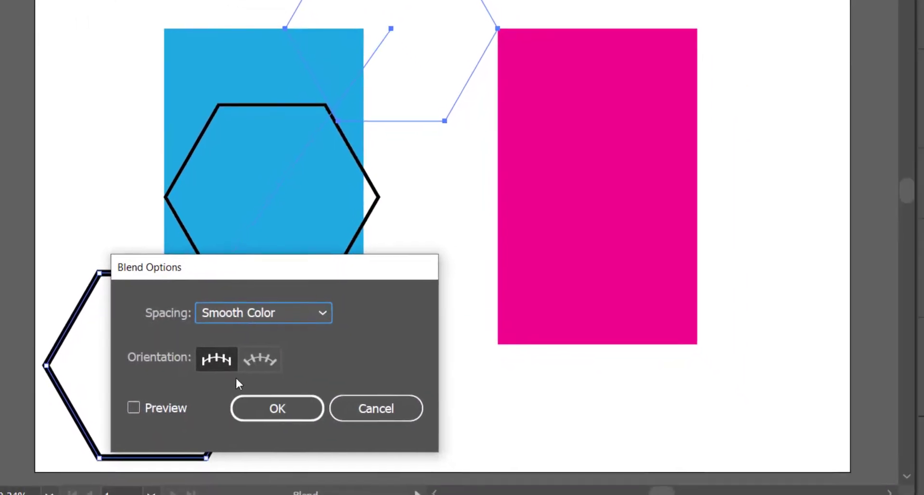
pyautogui.click(338, 413)
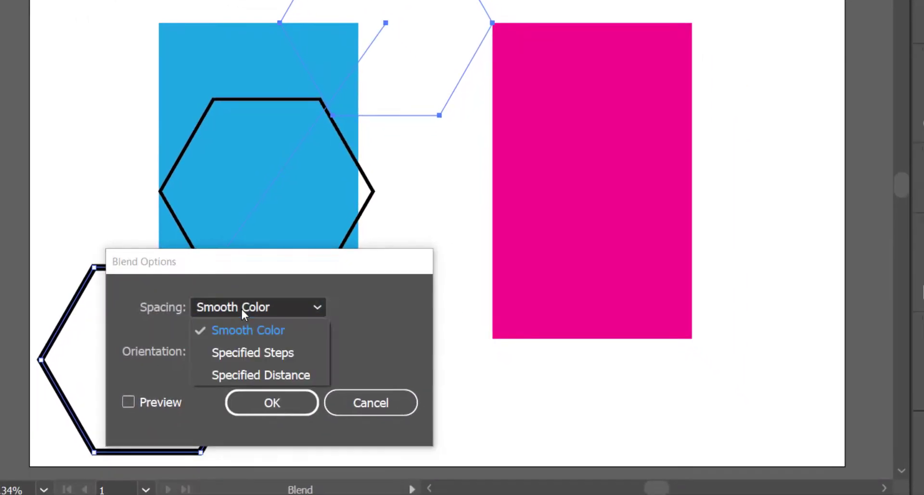
pyautogui.click(251, 352)
pyautogui.moveTo(255, 261); pyautogui.dragTo(632, 175)
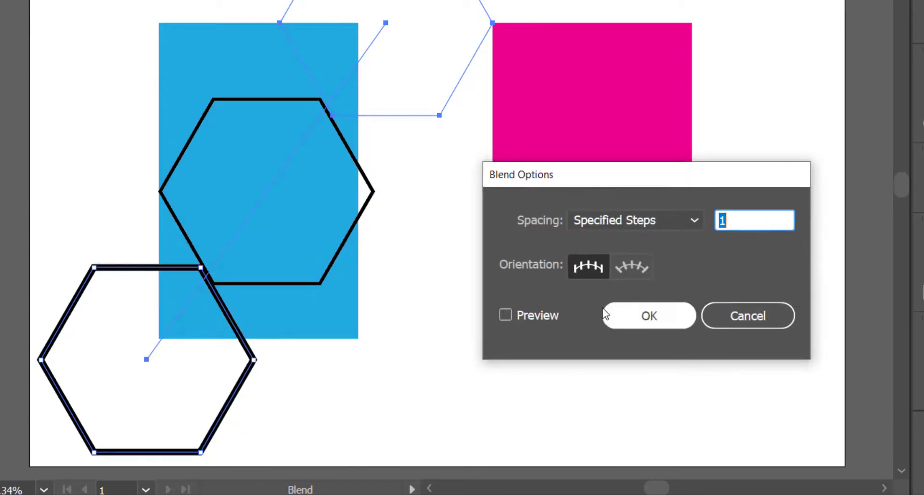
pyautogui.click(535, 318)
# - Set the hexagon blend to 51 specified steps and apply the blend options
pyautogui.click(752, 218)
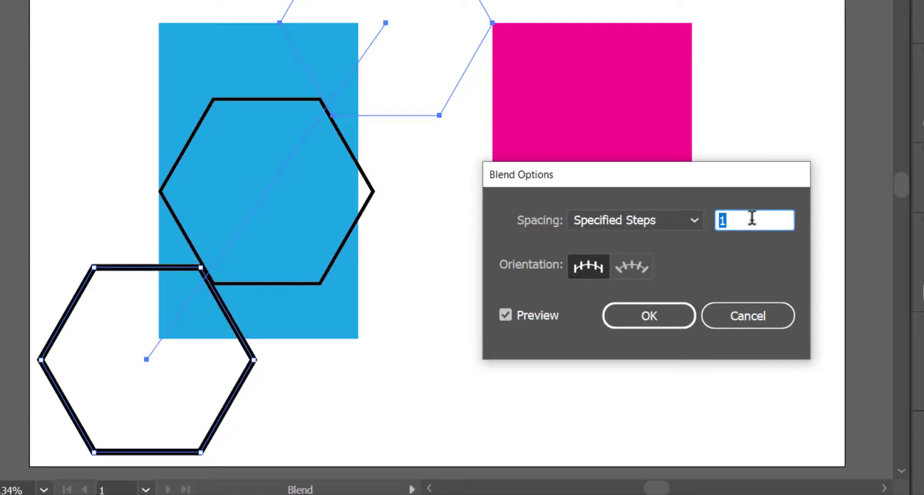
pyautogui.hotkey('shift', 'Up')
pyautogui.hotkey('shift', 'Up')
pyautogui.hotkey('shift', 'Up')
pyautogui.hotkey('shift', 'Up')
pyautogui.hotkey('shift', 'Up')
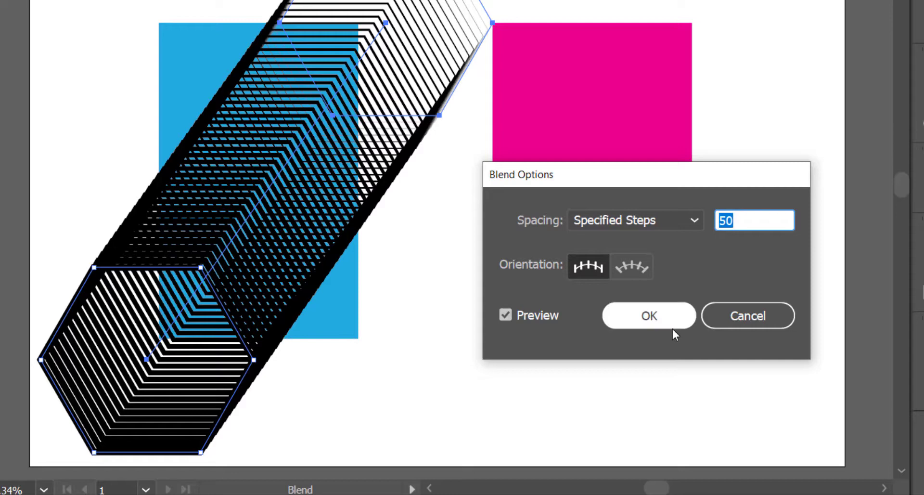
pyautogui.click(757, 220)
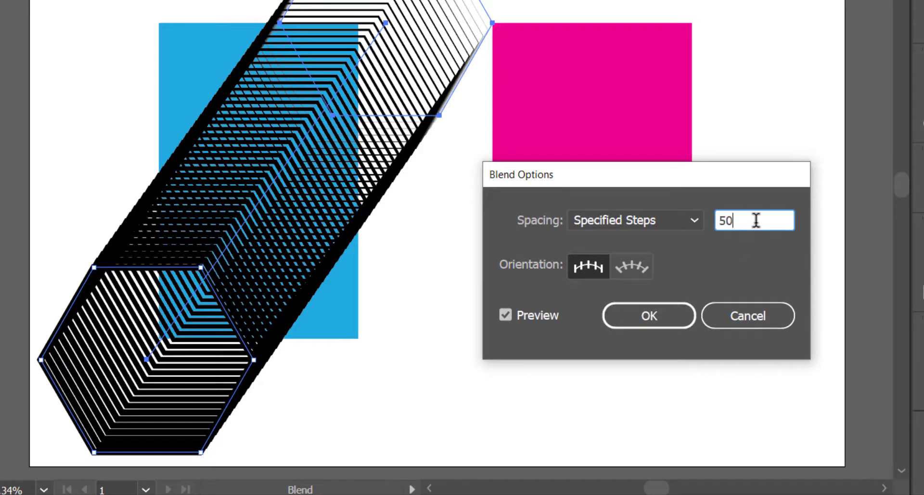
pyautogui.press('Up')
pyautogui.press('Up')
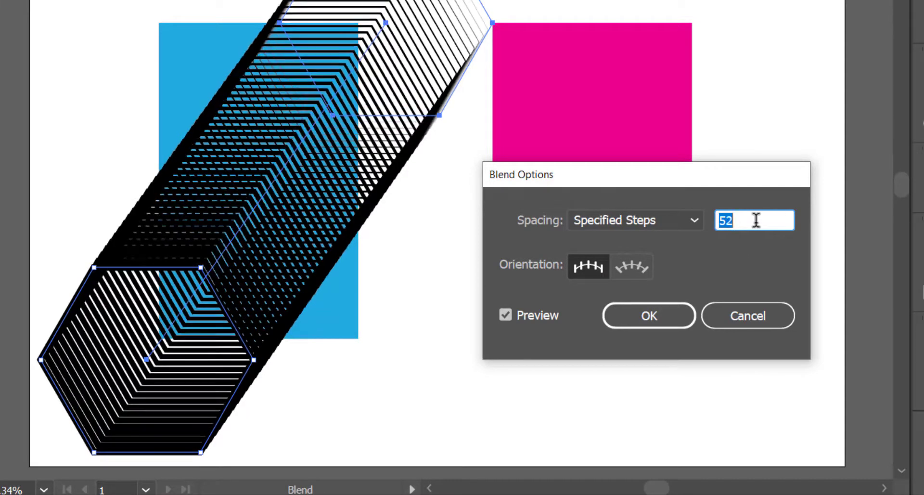
pyautogui.press('Down')
pyautogui.press('Down')
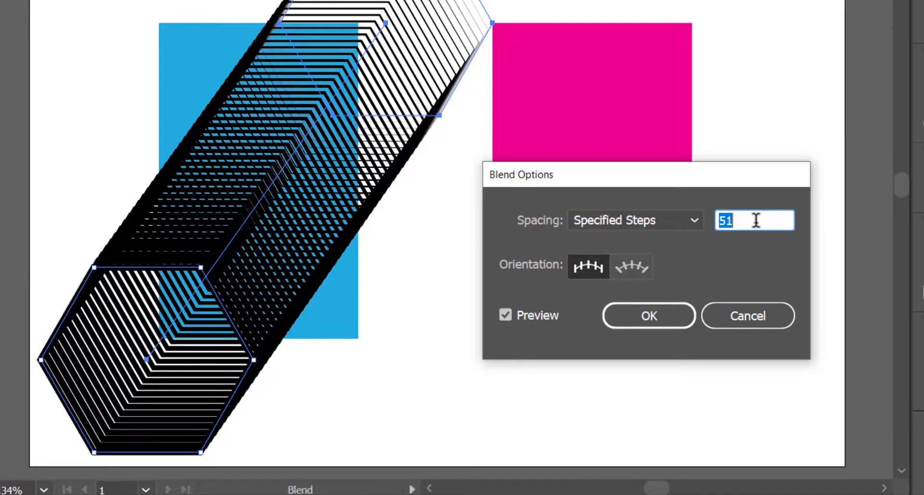
pyautogui.click(684, 312)
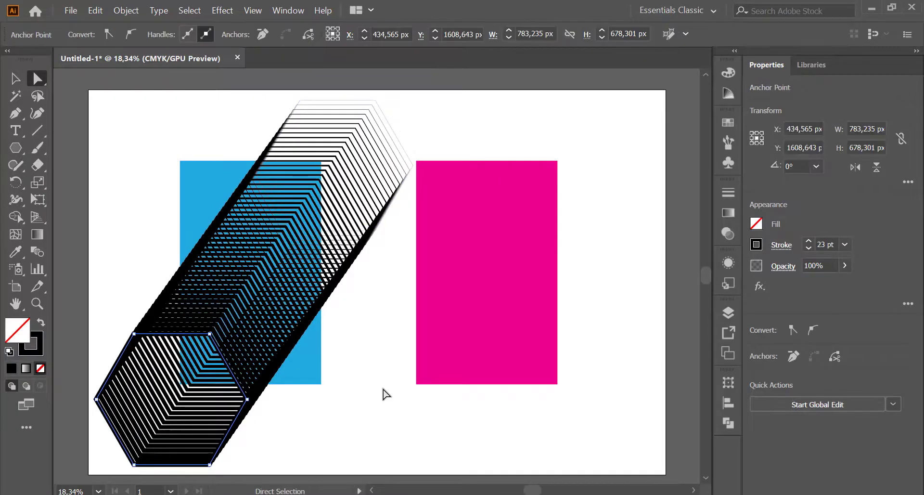
# - Expand the hexagon blend into separate shapes with Object, Fill and Stroke included
pyautogui.click(384, 393)
pyautogui.press('v')
pyautogui.click(266, 298)
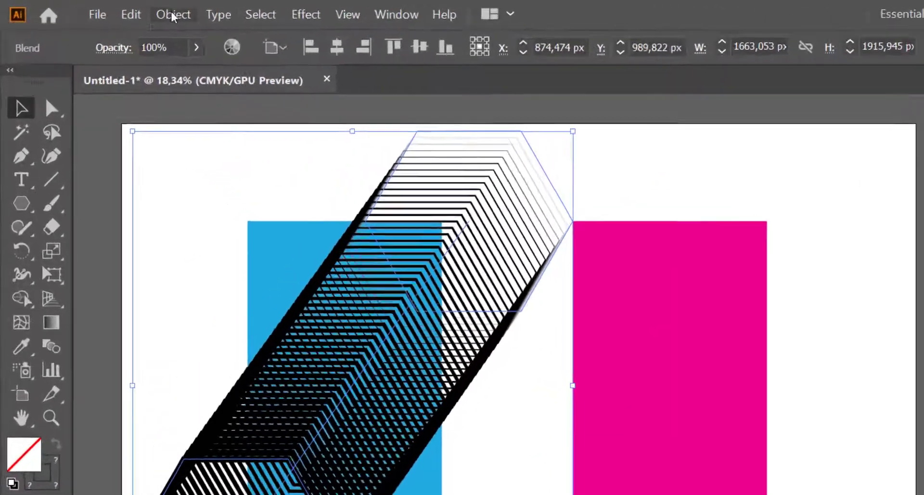
pyautogui.click(127, 10)
pyautogui.click(251, 201)
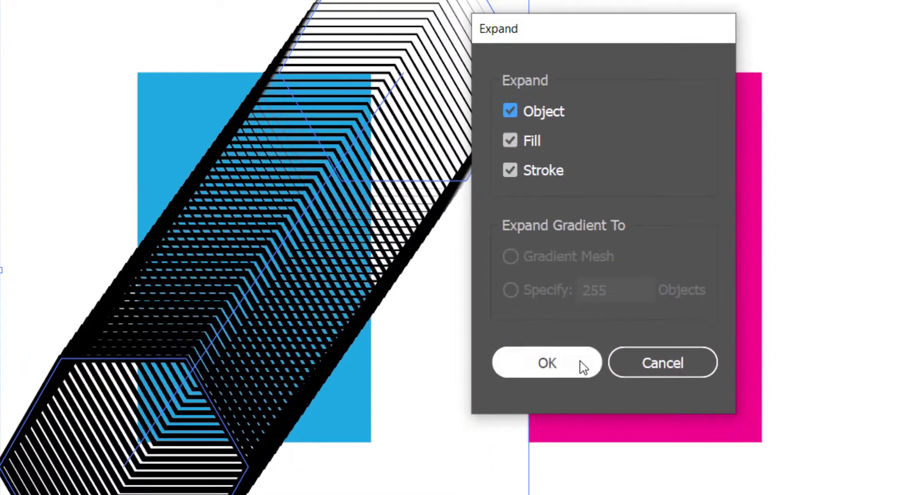
pyautogui.click(580, 364)
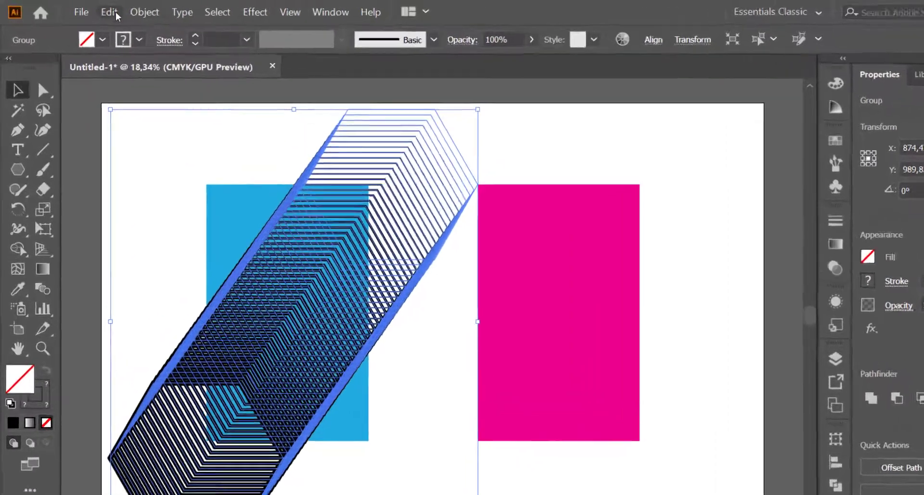
# - Convert the strokes of the expanded hexagon group to outlines with Outline Stroke
pyautogui.click(110, 11)
pyautogui.moveTo(201, 14)
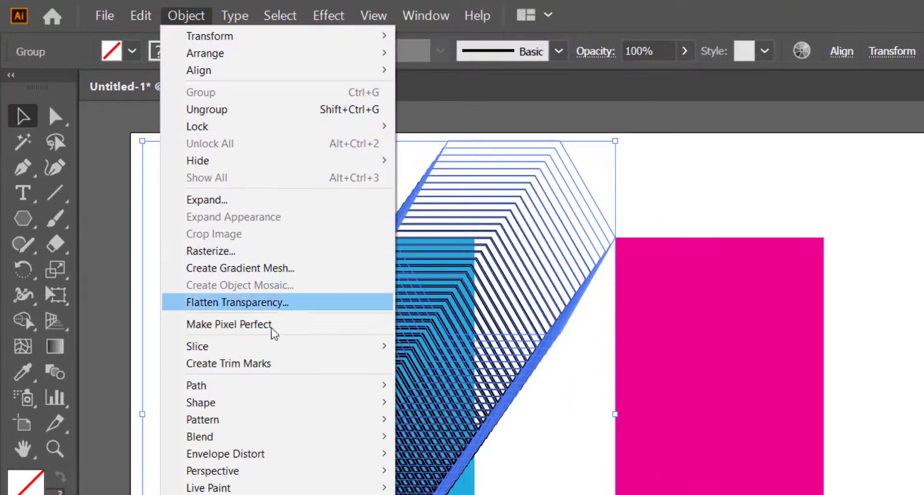
pyautogui.moveTo(289, 390)
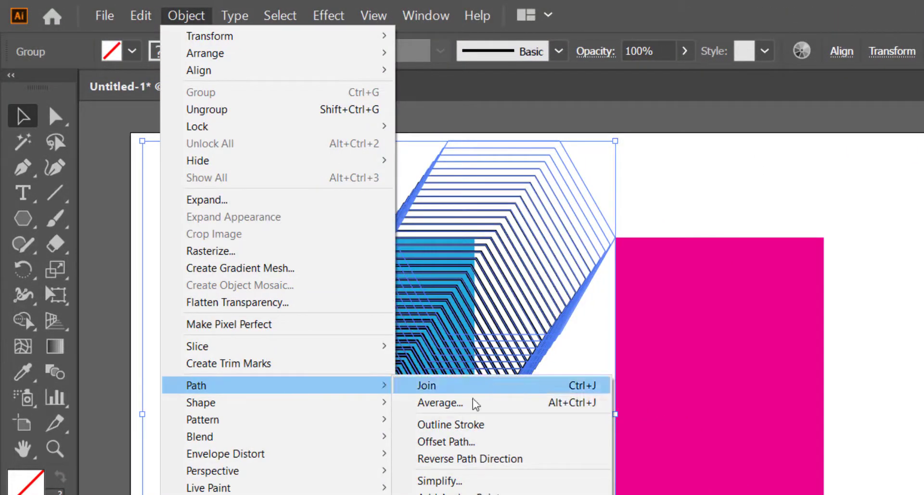
pyautogui.click(493, 428)
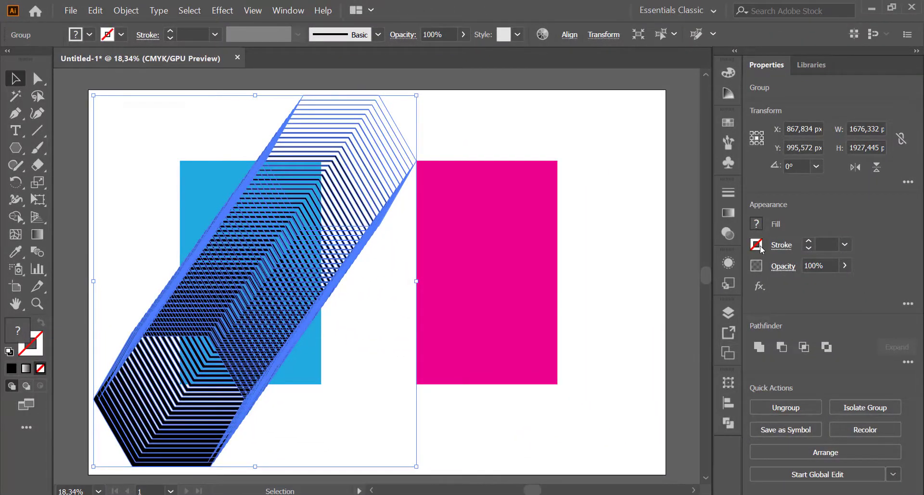
# - Fill the outlined hexagon group with a linear gradient from dark blue to cyan
pyautogui.click(599, 140)
pyautogui.click(358, 172)
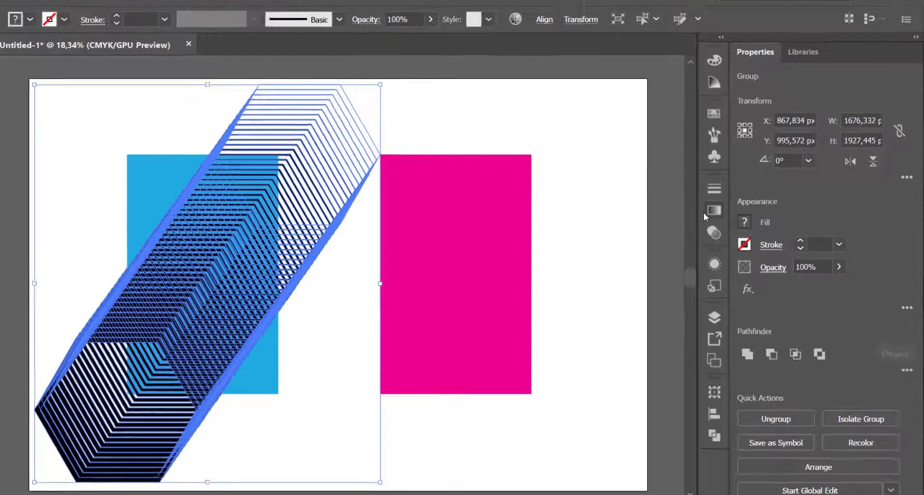
pyautogui.click(728, 213)
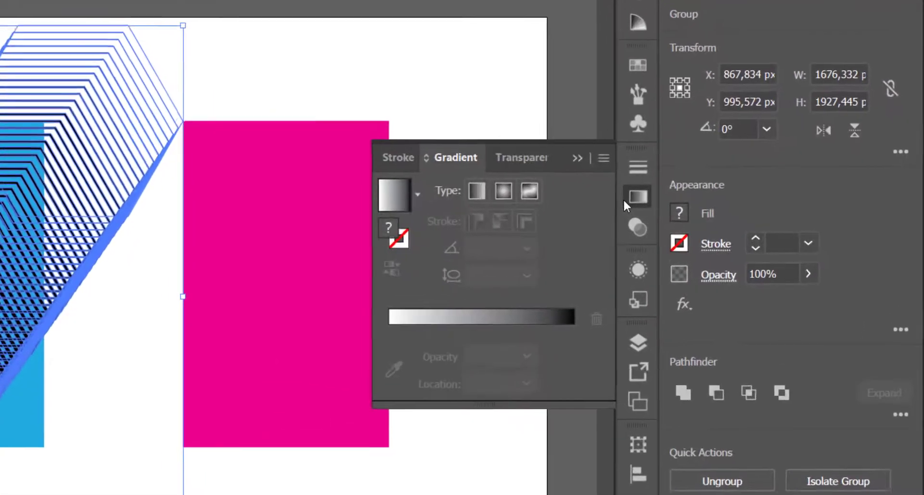
pyautogui.click(384, 321)
pyautogui.doubleClick(374, 332)
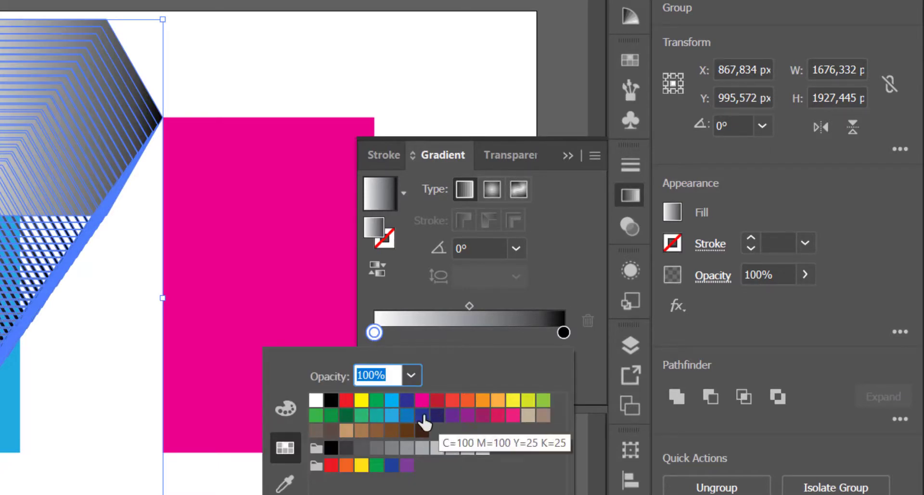
pyautogui.click(407, 401)
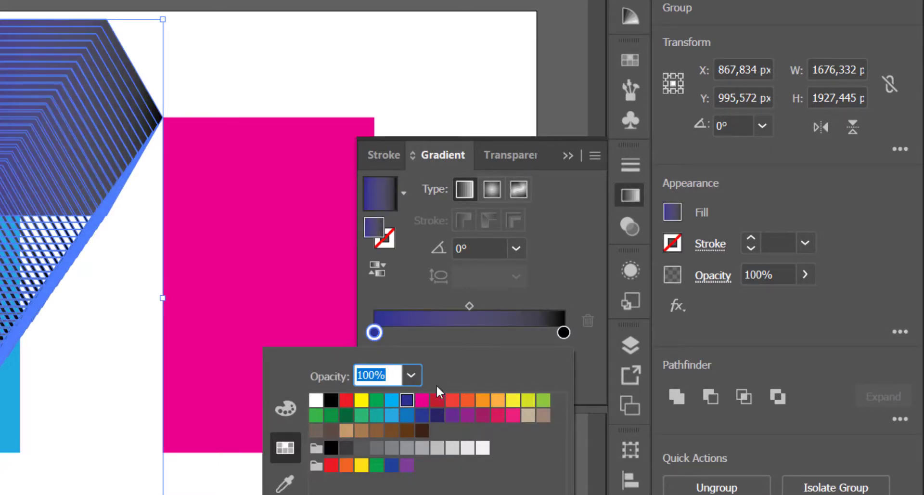
pyautogui.doubleClick(564, 332)
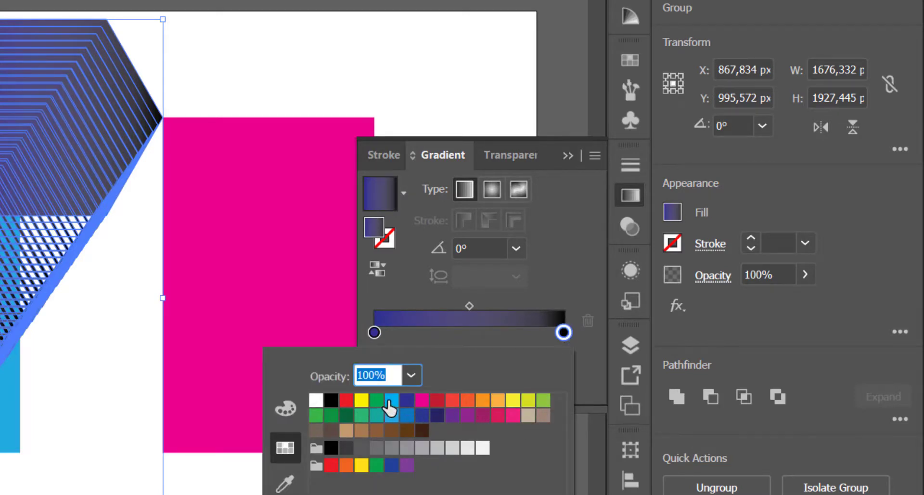
pyautogui.click(392, 400)
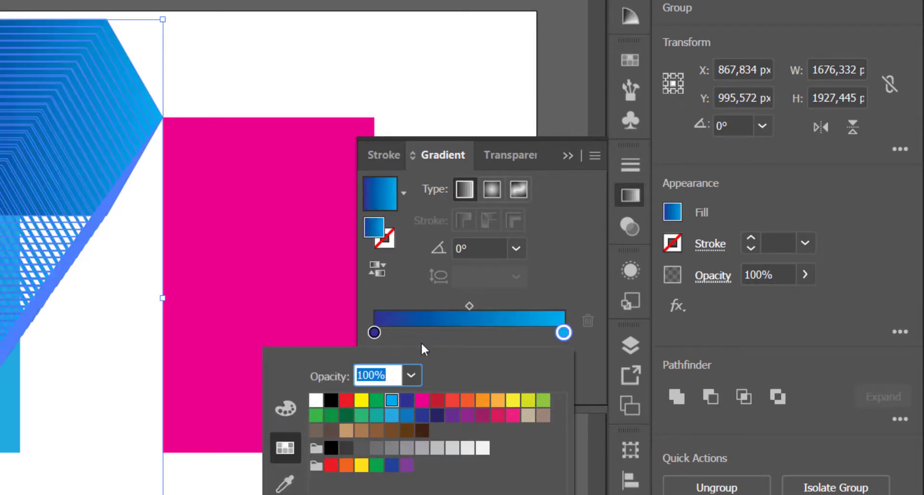
pyautogui.click(564, 158)
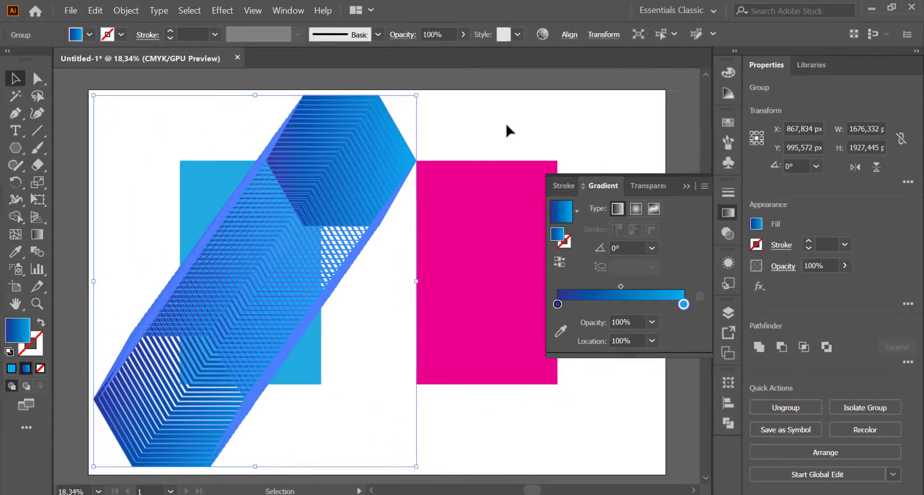
pyautogui.click(298, 62)
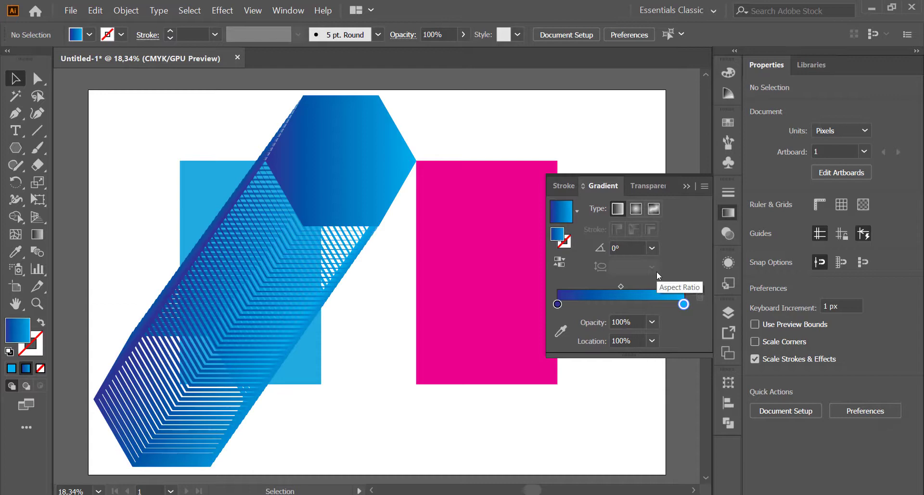
# - Swap fill and stroke on the solid uppermost hexagon alone so the gradient colours only its outline
pyautogui.click(341, 141)
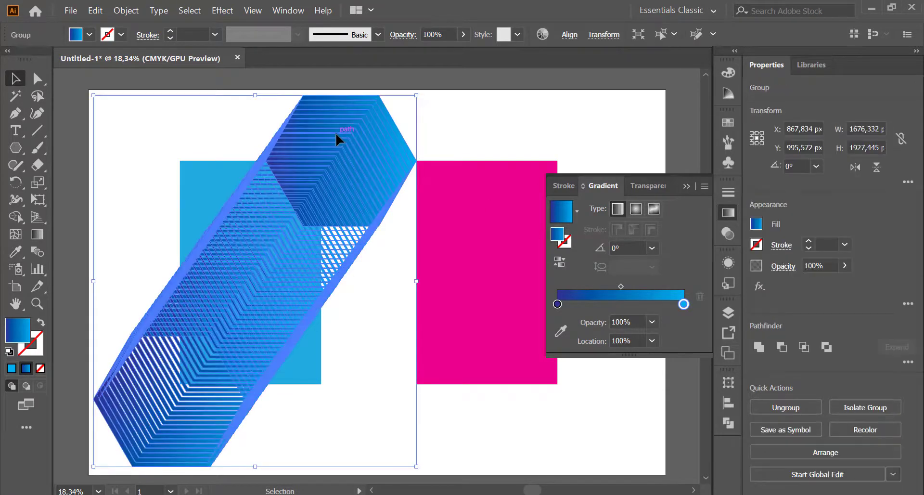
pyautogui.click(458, 123)
pyautogui.press('a')
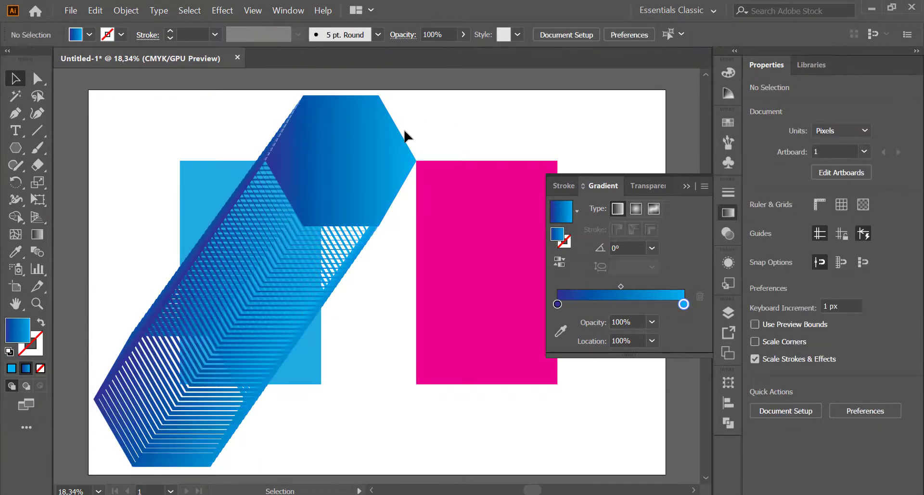
pyautogui.click(391, 128)
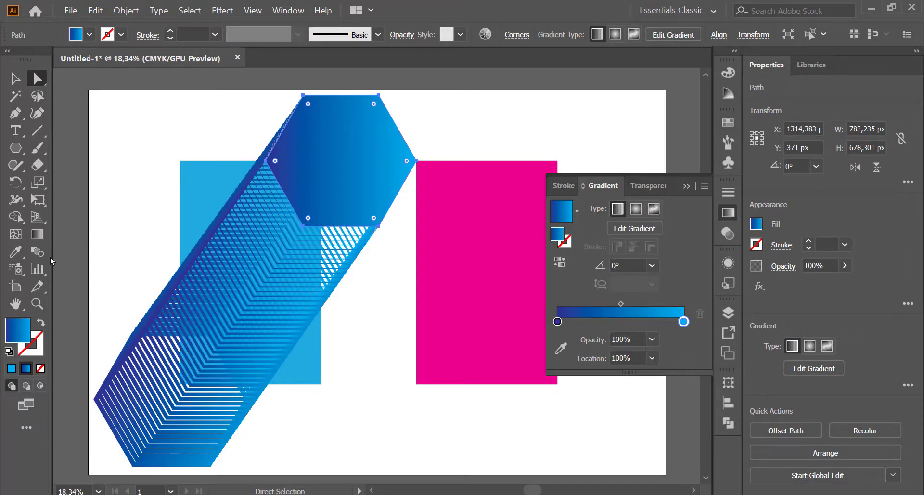
pyautogui.click(42, 324)
pyautogui.click(451, 127)
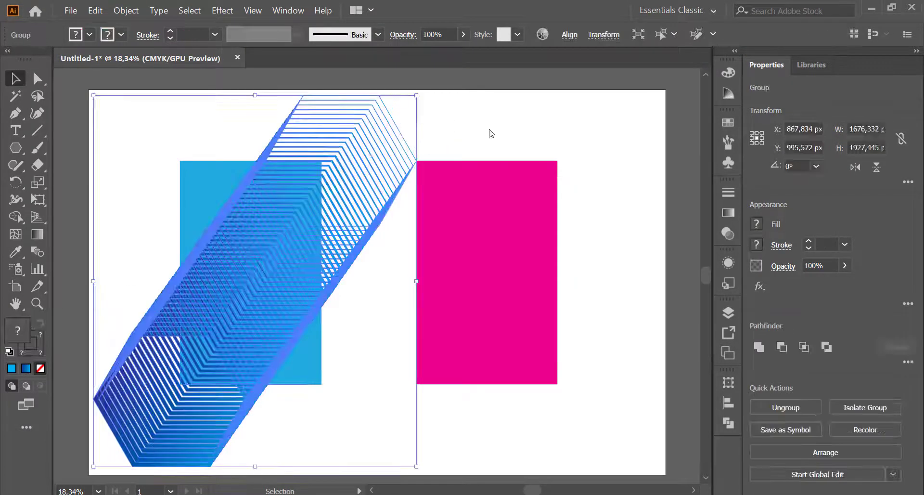
pyautogui.click(490, 132)
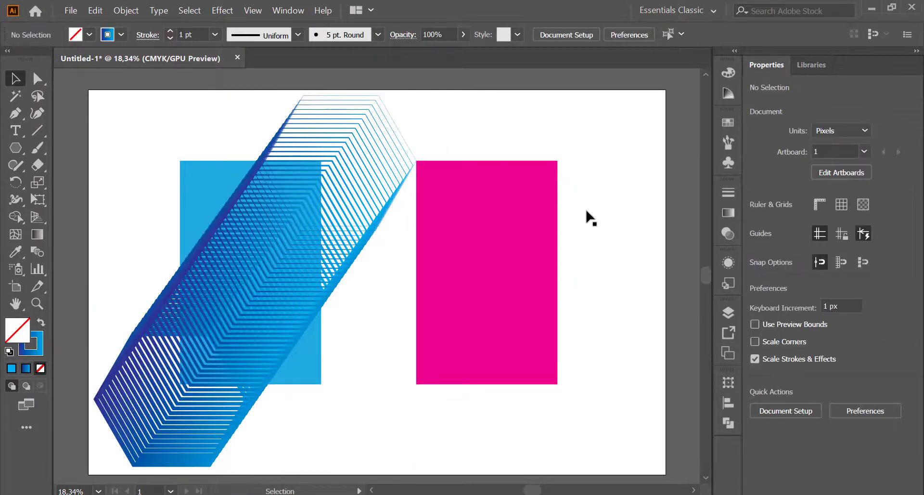
# - Expand Layer 1 and select both the hexagon group and the light blue rectangle
pyautogui.click(727, 314)
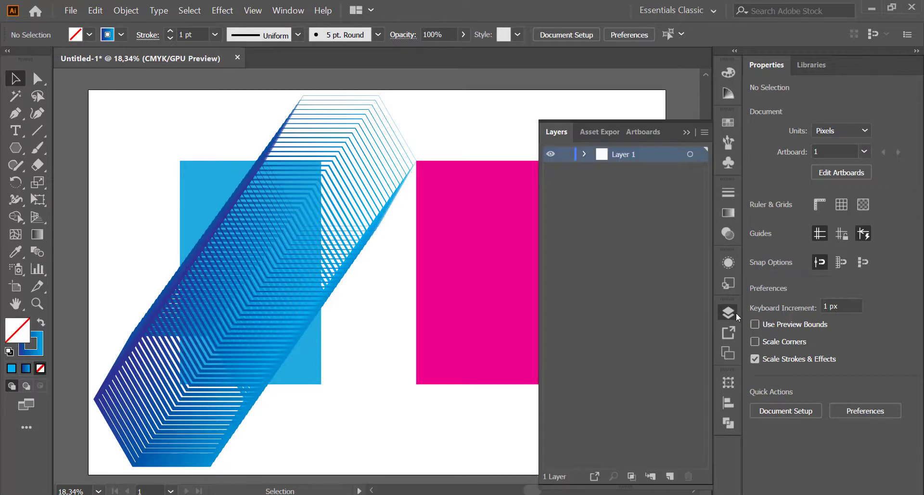
pyautogui.click(584, 154)
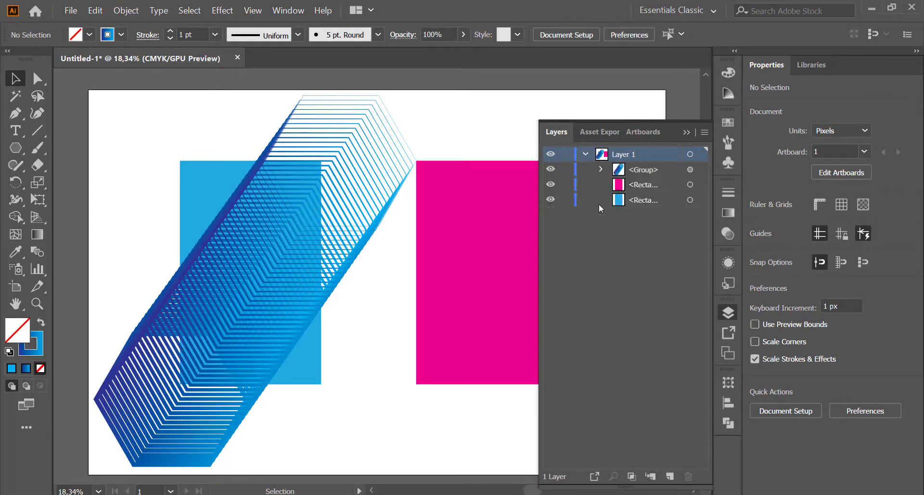
pyautogui.click(691, 170)
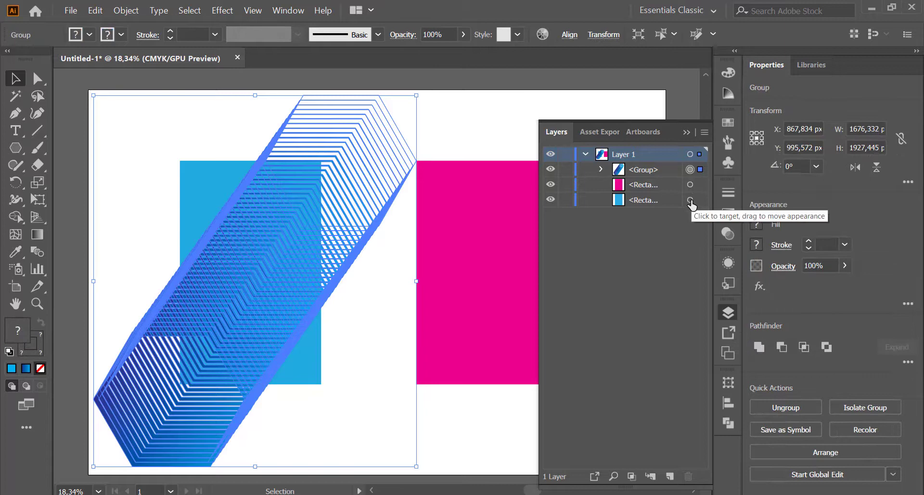
pyautogui.keyDown('shift'); pyautogui.click(690, 200); pyautogui.keyUp('shift')
# - Try to make a clipping mask with the hexagon group stacked above the light blue rectangle
pyautogui.rightClick(221, 183)
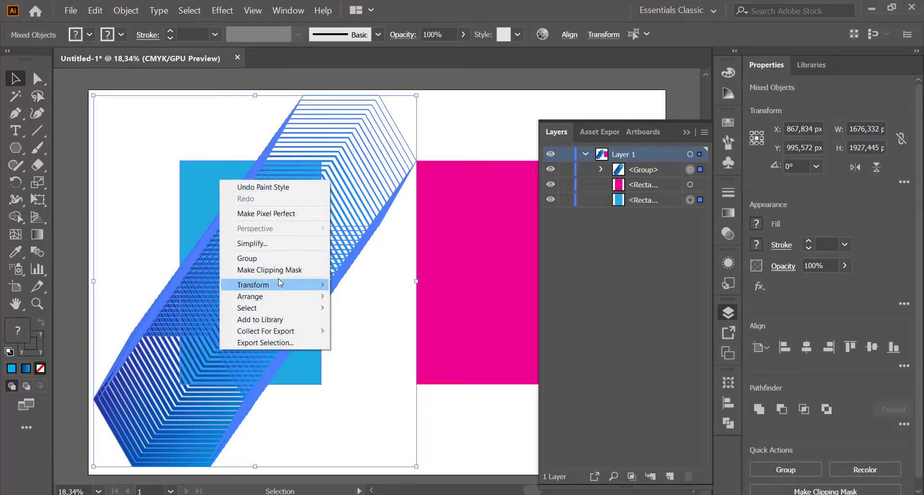
pyautogui.click(269, 269)
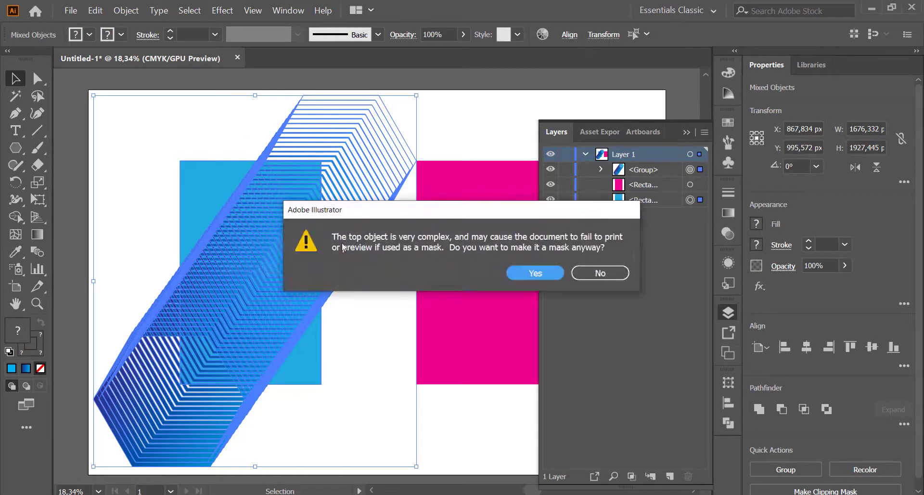
pyautogui.click(549, 274)
pyautogui.hotkey('ctrl', 'z')
# - Move the light blue rectangle above the hexagon group and make it the group's clipping mask
pyautogui.moveTo(649, 207); pyautogui.dragTo(658, 162)
pyautogui.rightClick(269, 238)
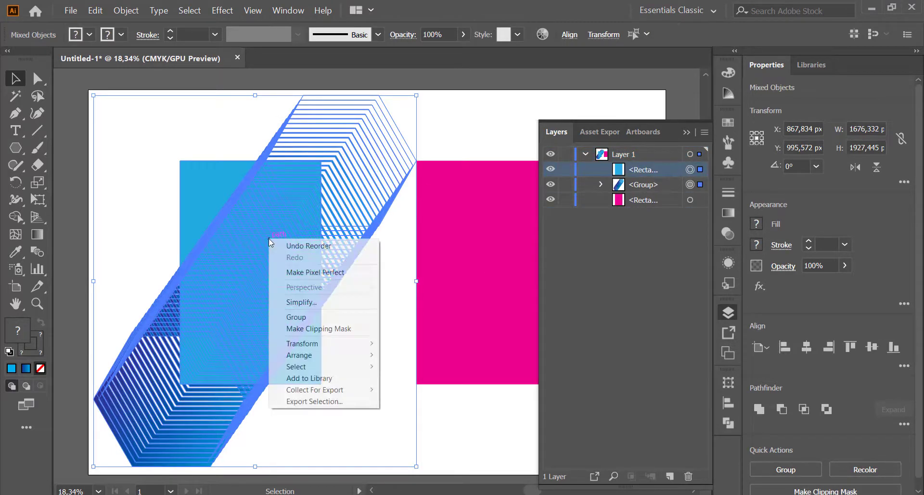
pyautogui.click(320, 328)
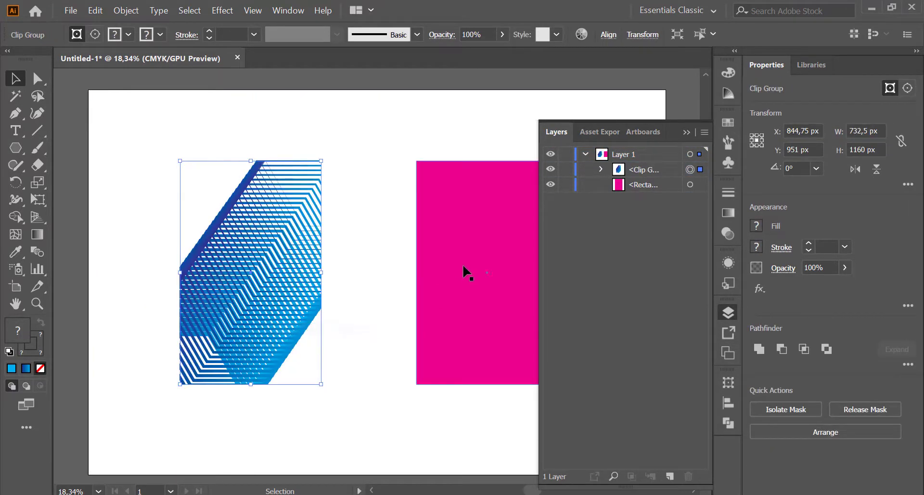
# - Move the clipped hexagon pattern exactly over the magenta rectangle
pyautogui.click(367, 140)
pyautogui.click(231, 243)
pyautogui.moveTo(229, 239); pyautogui.dragTo(466, 240)
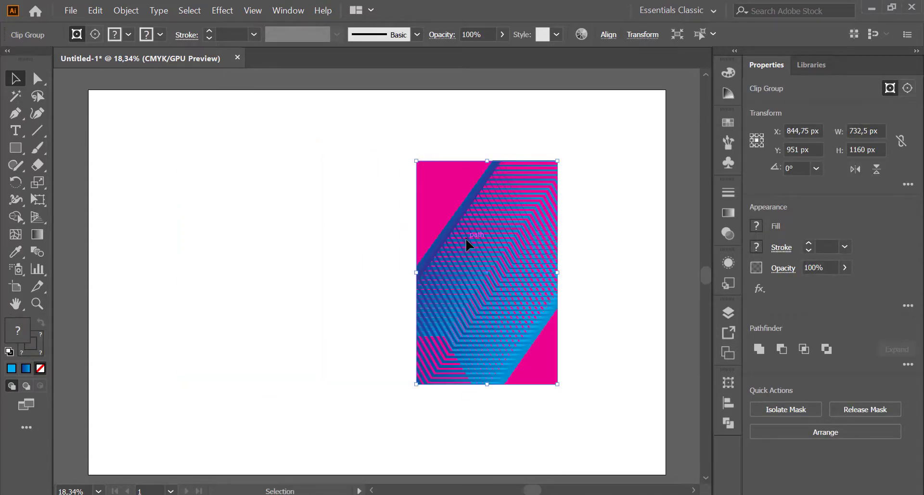
pyautogui.click(506, 126)
# - Fill the magenta rectangle with a linear gradient from cyan to medium blue
pyautogui.click(437, 187)
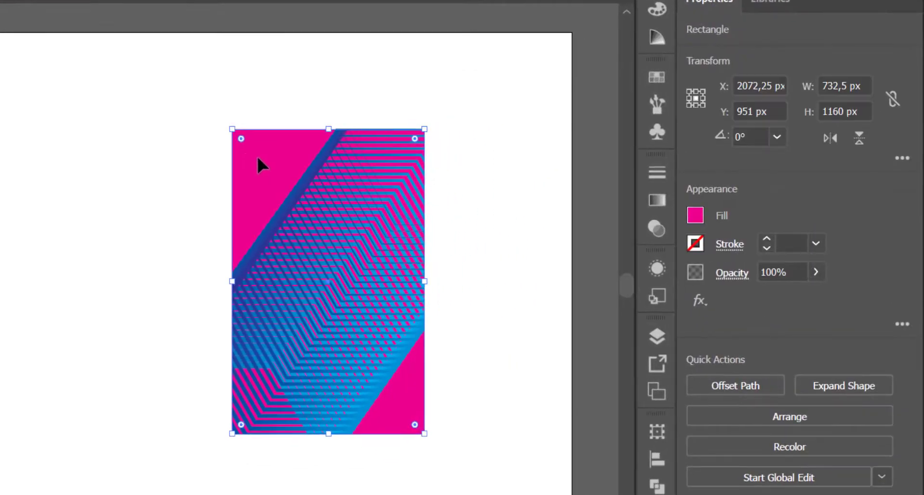
pyautogui.click(661, 199)
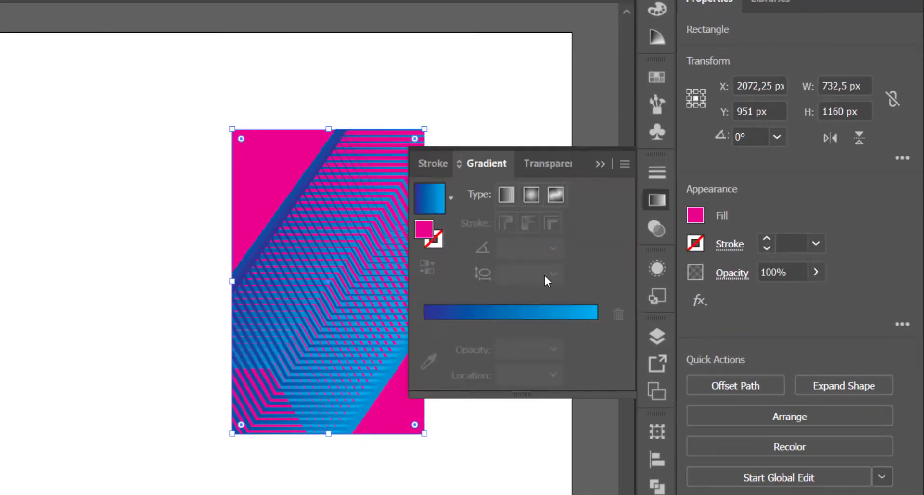
pyautogui.click(497, 312)
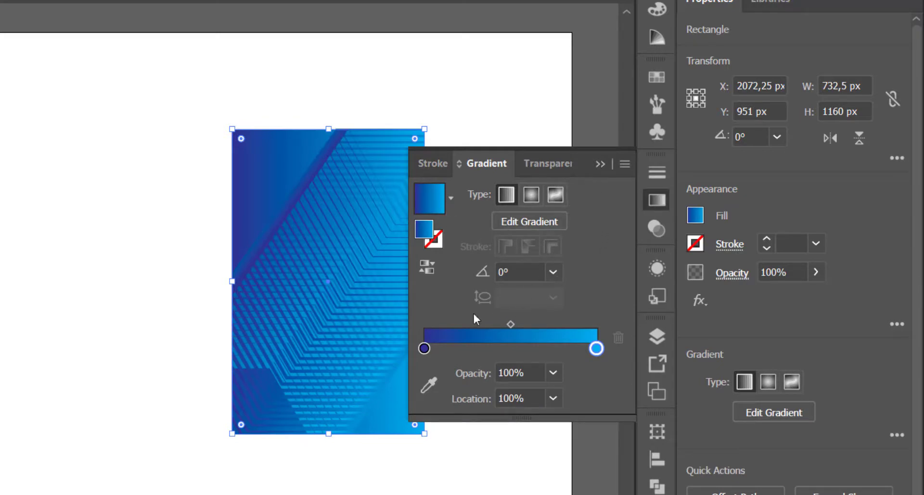
pyautogui.doubleClick(425, 348)
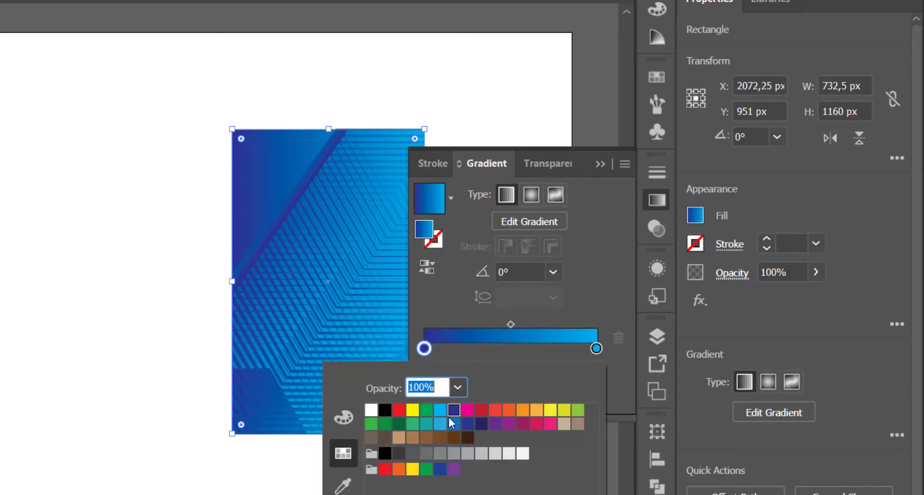
pyautogui.click(440, 411)
pyautogui.doubleClick(596, 348)
pyautogui.click(456, 424)
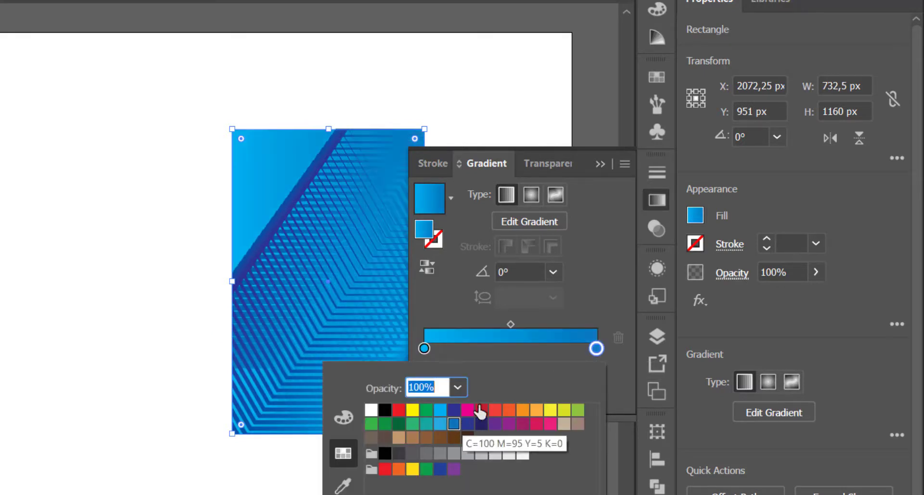
# - Set the background rectangle's gradient angle to 90°
pyautogui.click(517, 267)
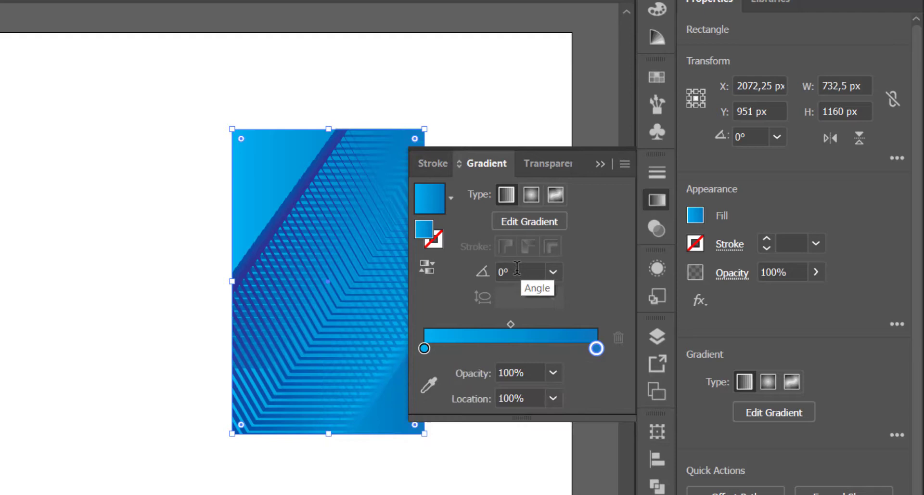
pyautogui.click(506, 273)
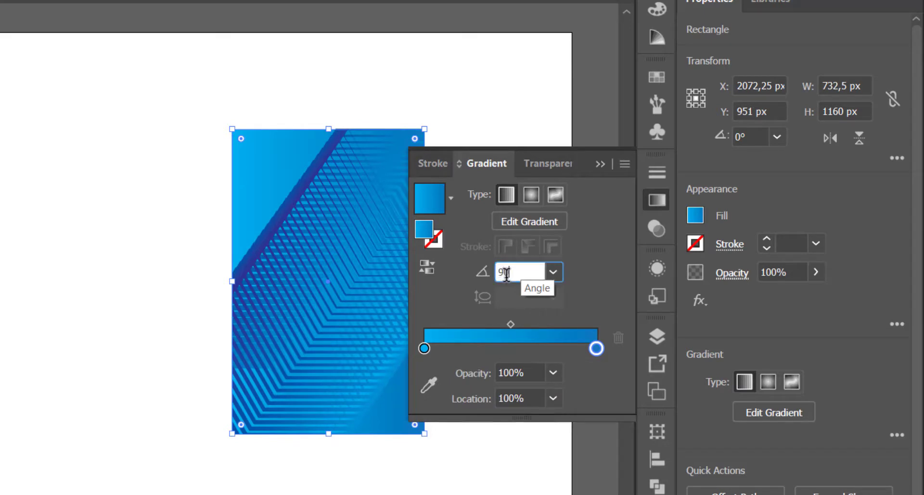
pyautogui.press('Return')
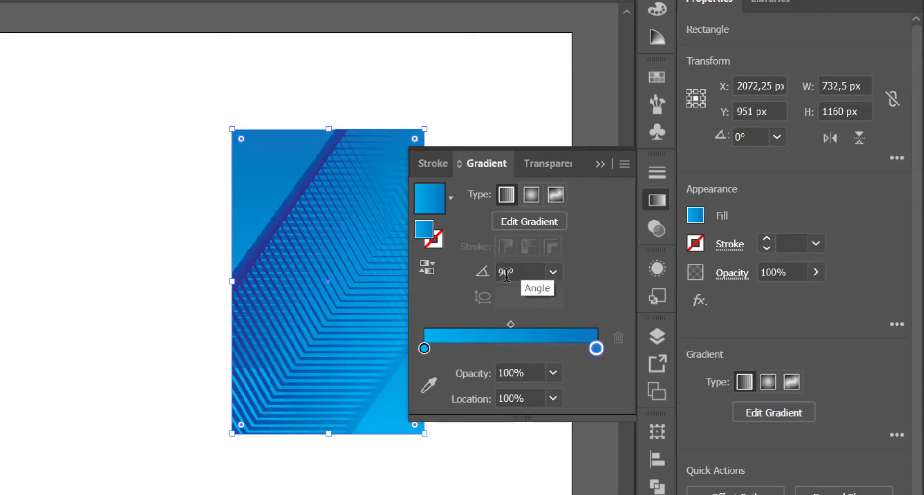
# - Scale the hexagon group inside the clipping mask down to about 1123 × 1291 px, anchored at its lower-left corner
pyautogui.click(594, 163)
pyautogui.click(535, 121)
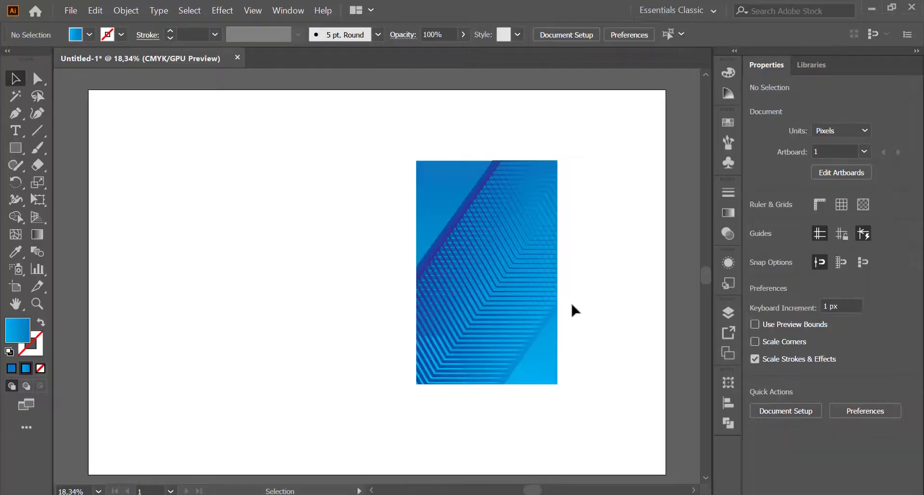
pyautogui.hotkey('ctrl', '=')
pyautogui.hotkey('ctrl', '=')
pyautogui.hscroll(3, 571, 306)
pyautogui.click(562, 306)
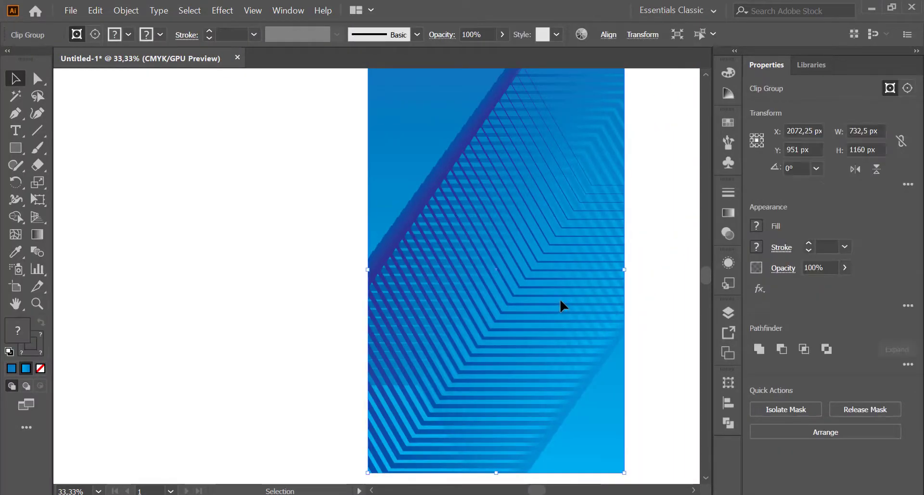
pyautogui.click(731, 311)
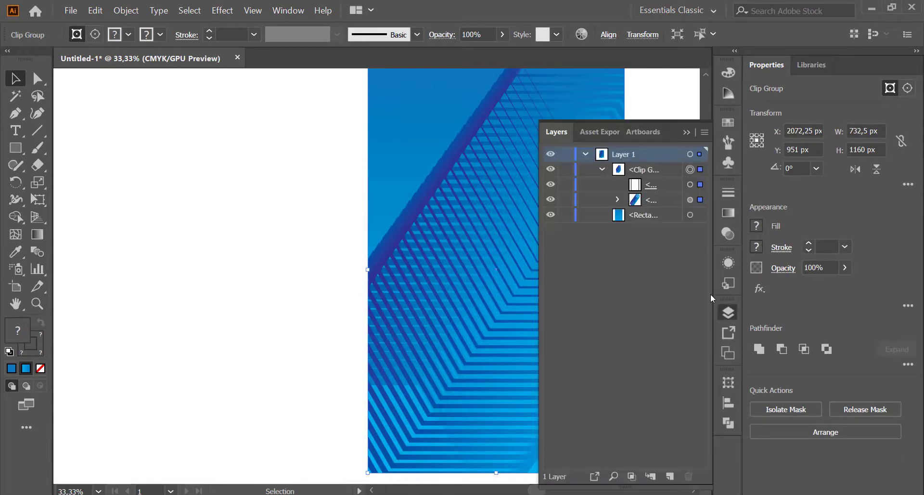
pyautogui.click(690, 200)
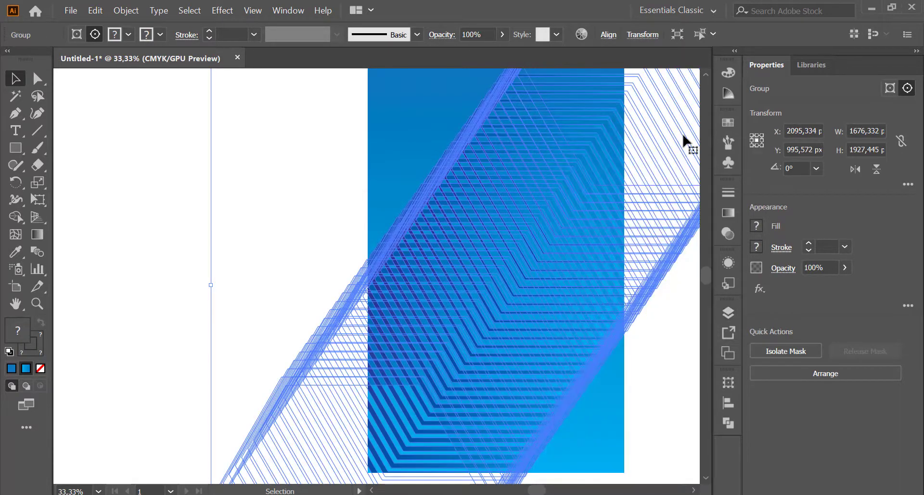
pyautogui.hotkey('ctrl', '-')
pyautogui.hotkey('ctrl', '-')
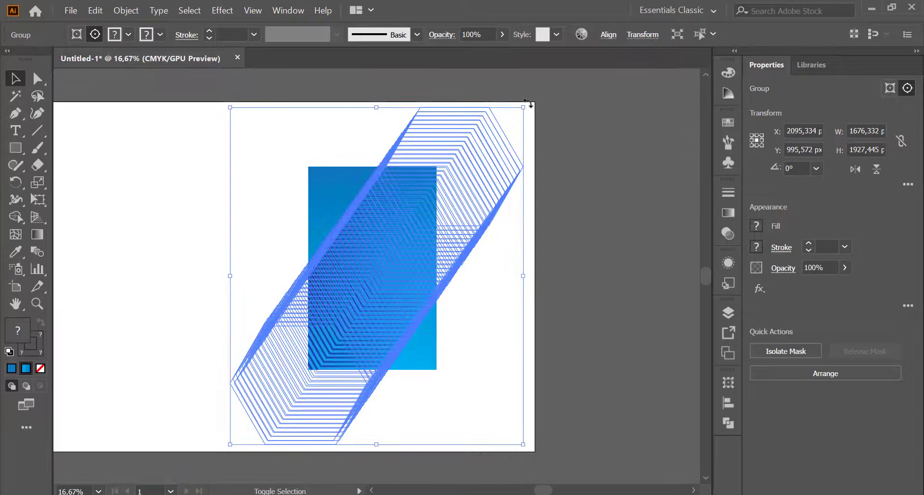
pyautogui.moveTo(525, 107); pyautogui.dragTo(427, 213)
pyautogui.click(479, 182)
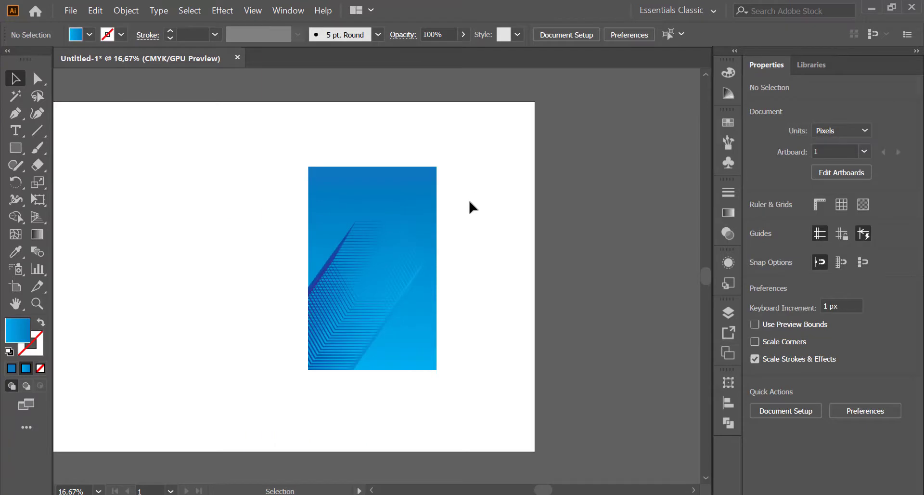
# - Duplicate the hexagon group in place inside the clip group
pyautogui.click(375, 304)
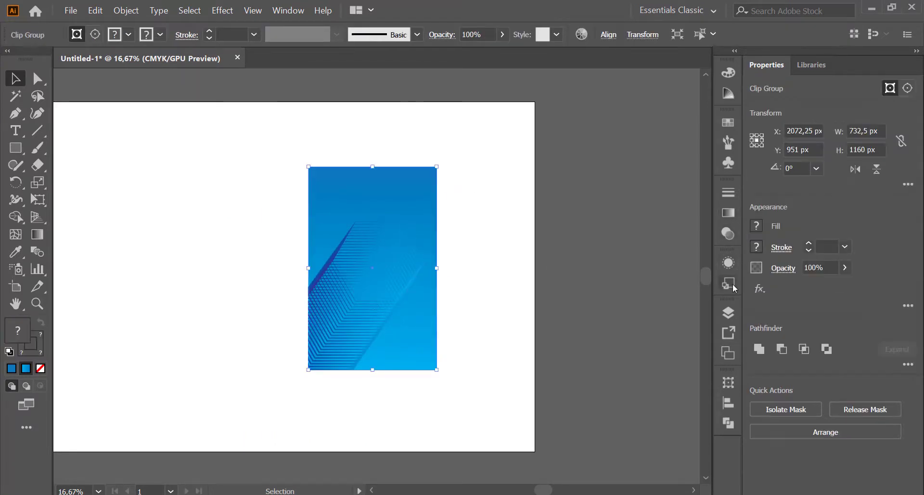
pyautogui.click(729, 313)
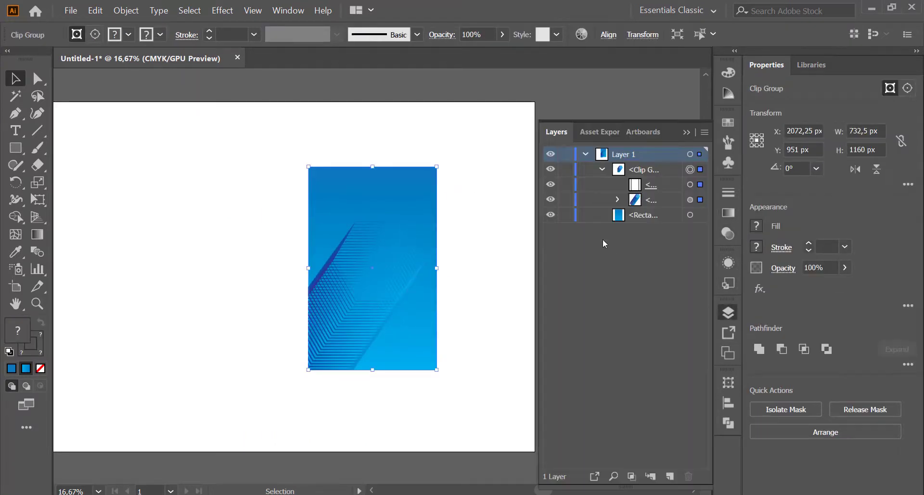
pyautogui.click(689, 200)
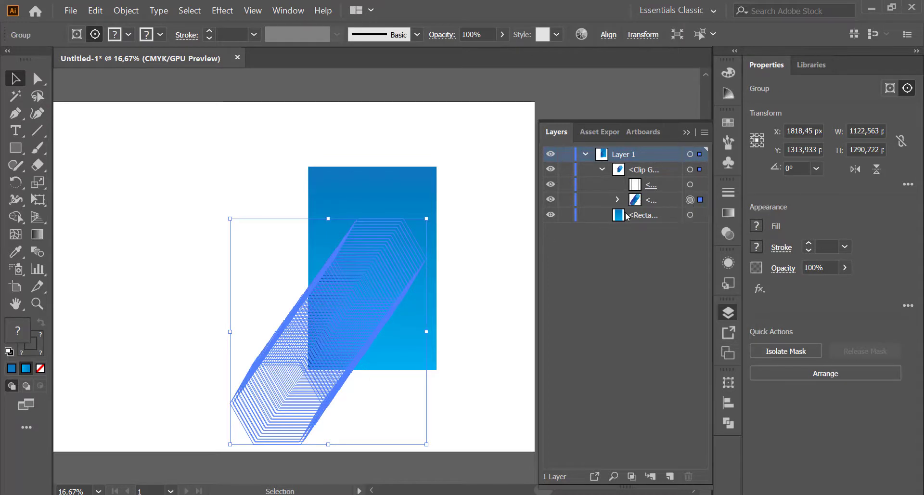
pyautogui.hotkey('ctrl', 'f')
pyautogui.click(690, 215)
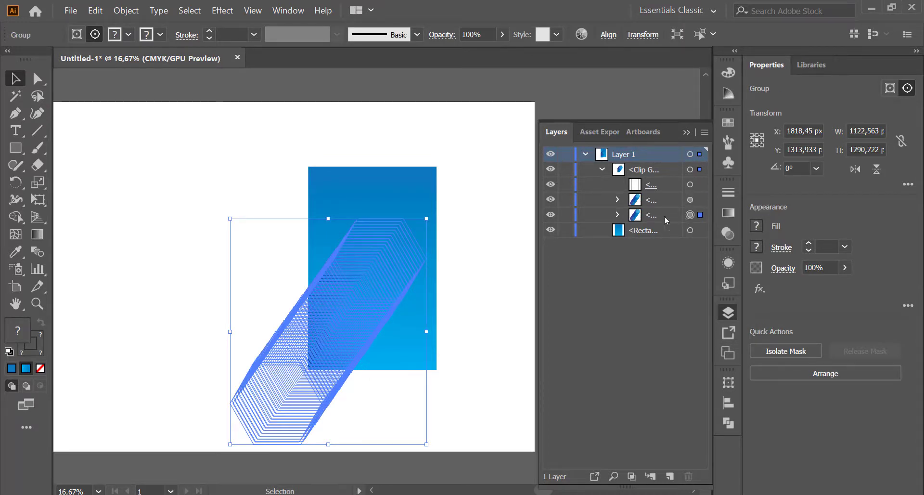
# - Rotate the copied hexagon group 90° and move it across the upper part of the blue rectangle, crossing the original pattern
pyautogui.doubleClick(16, 182)
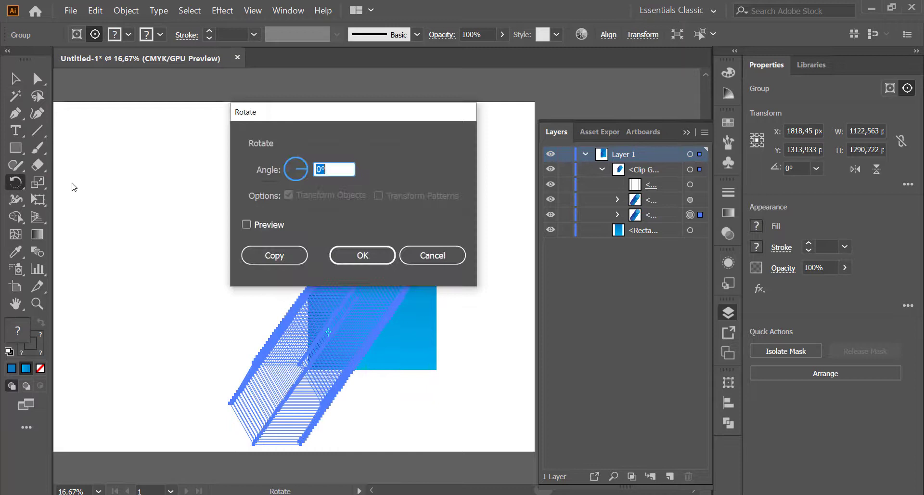
pyautogui.write('90')
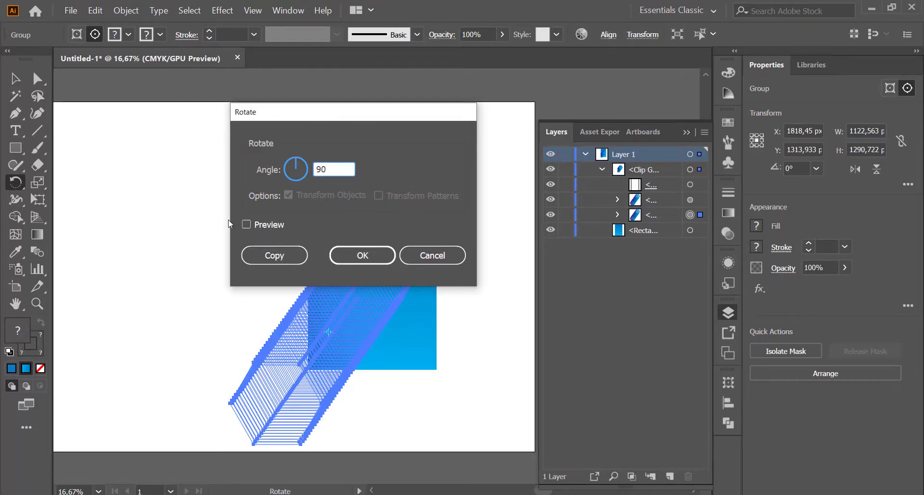
pyautogui.click(268, 224)
pyautogui.click(362, 256)
pyautogui.press('v')
pyautogui.moveTo(268, 298); pyautogui.dragTo(334, 230)
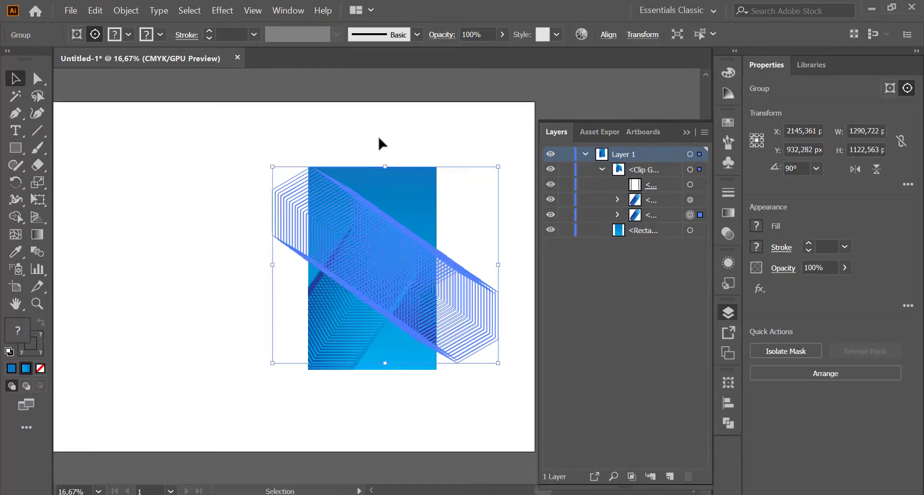
pyautogui.click(378, 139)
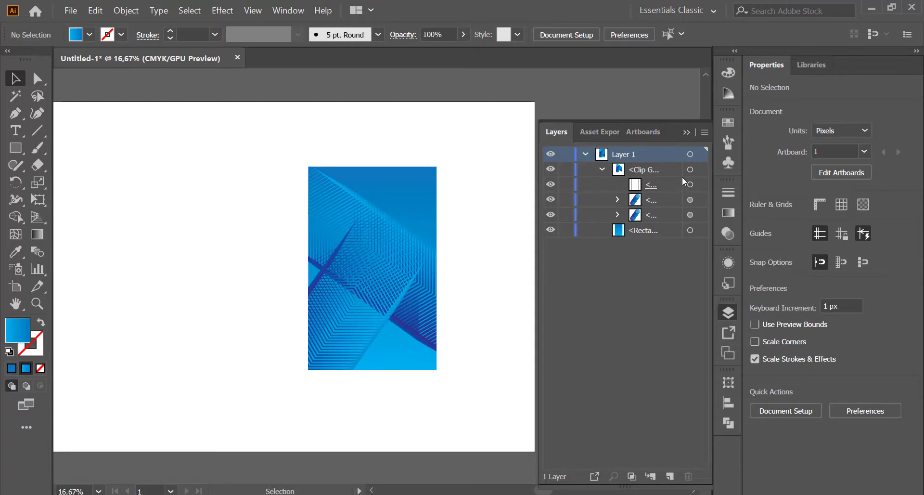
pyautogui.click(686, 134)
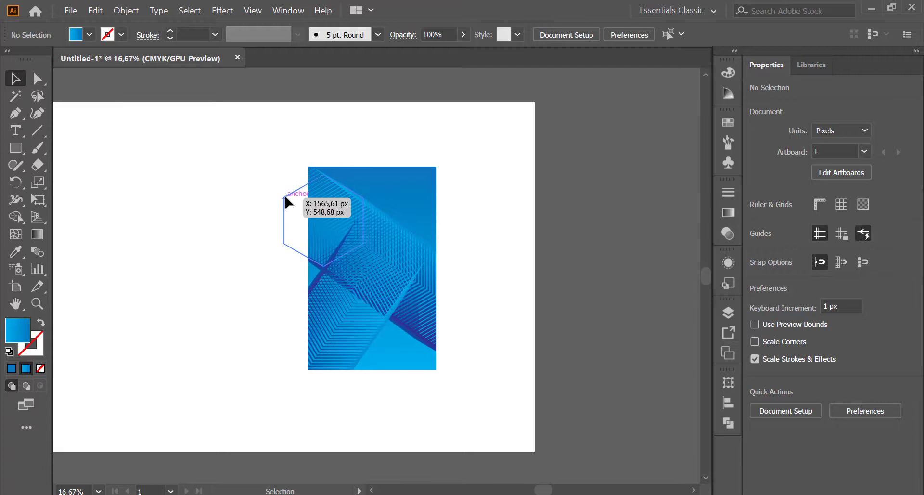
# - Draw a rectangle about 336 × 207 px over the upper middle of the patterned blue background
pyautogui.hotkey('ctrl', '+')
pyautogui.hotkey('ctrl', '+')
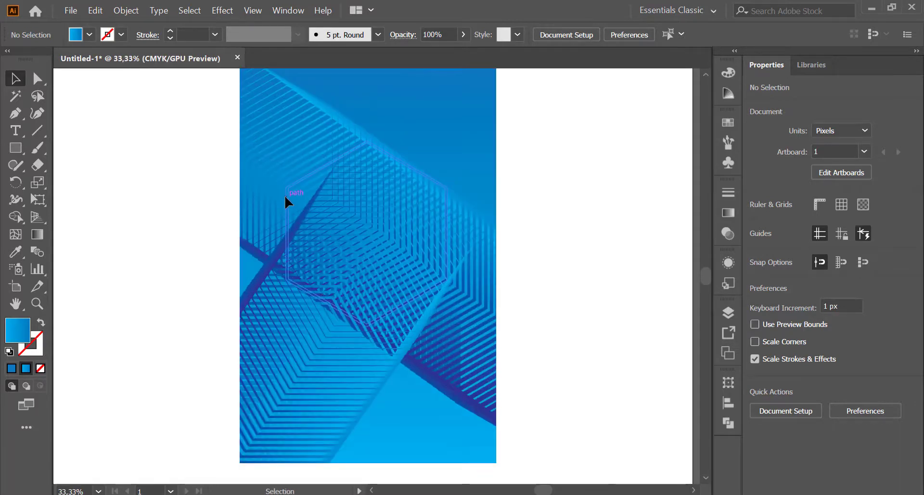
pyautogui.scroll(2, 293, 197)
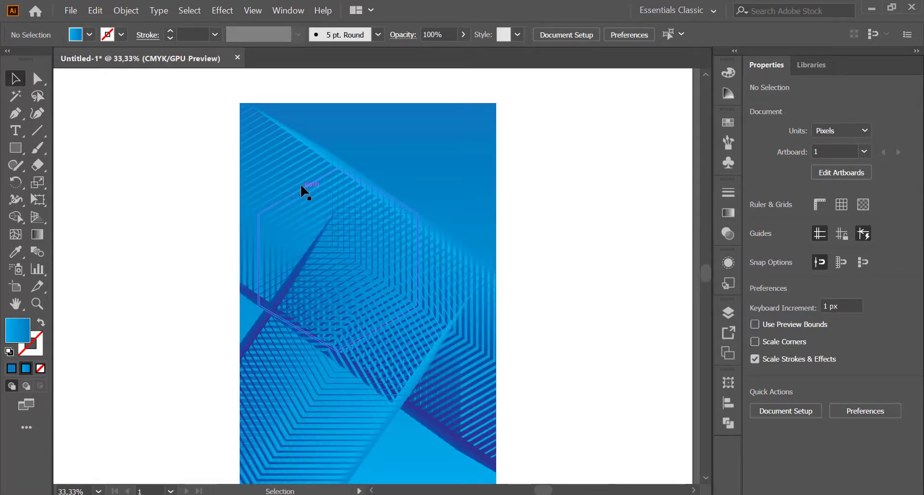
pyautogui.click(21, 146)
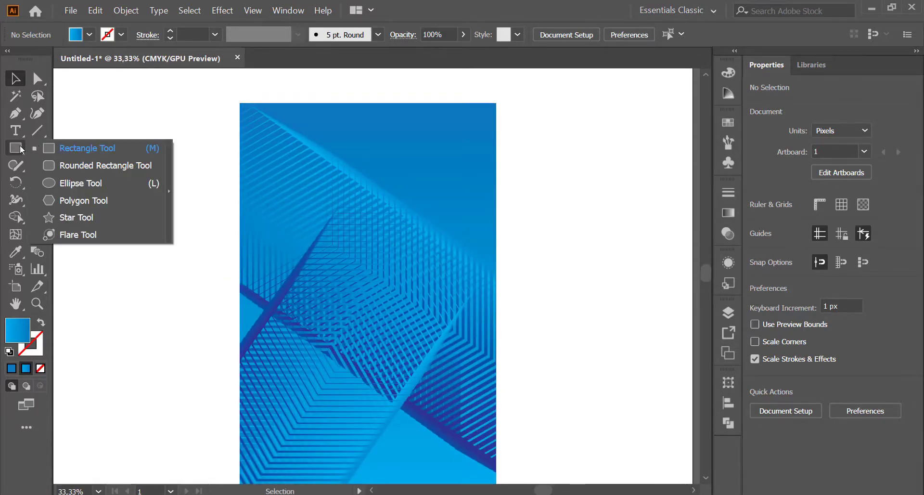
pyautogui.click(70, 153)
pyautogui.scroll(-2, 337, 211)
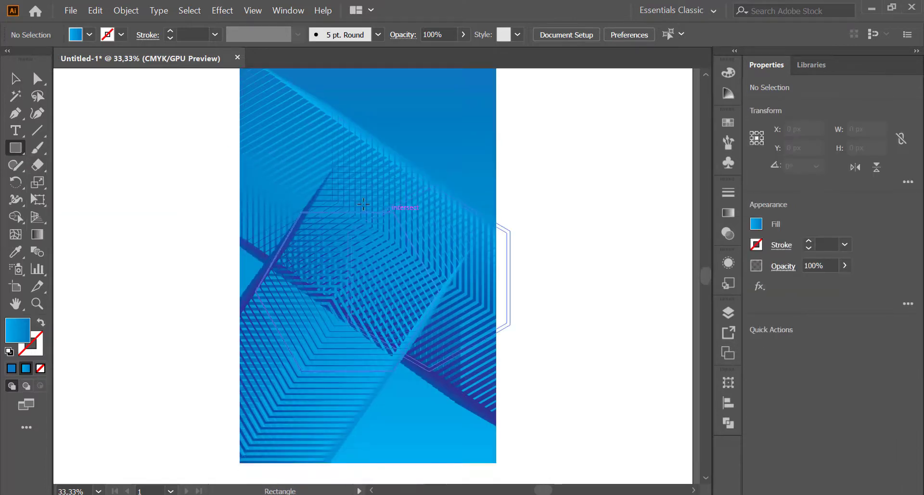
pyautogui.moveTo(288, 174)
pyautogui.mouseDown()
pyautogui.moveTo(371, 196)
pyautogui.moveTo(406, 246)
pyautogui.mouseUp()
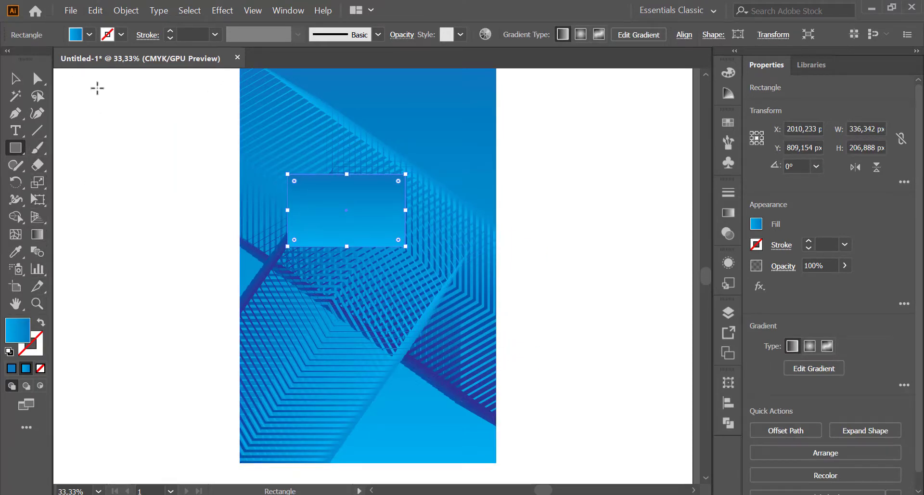
# - Give the small rectangle no fill and a white 10 pt stroke
pyautogui.click(41, 326)
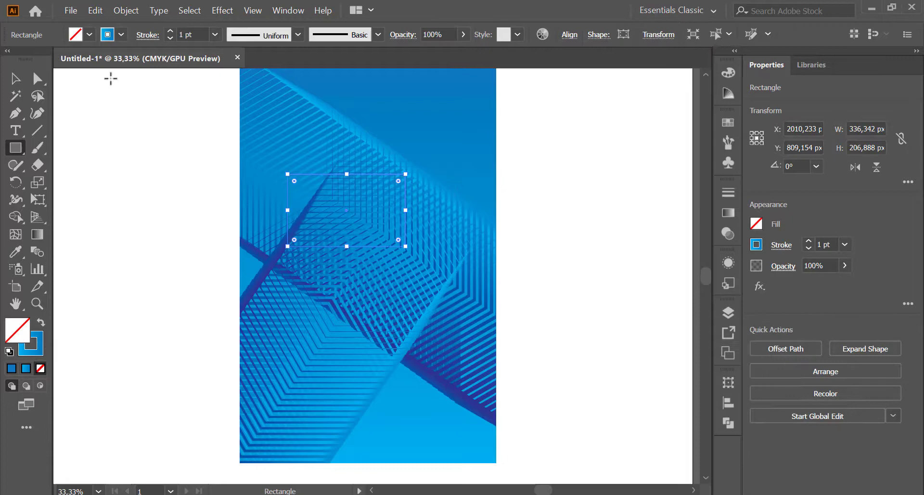
pyautogui.click(122, 34)
pyautogui.click(30, 59)
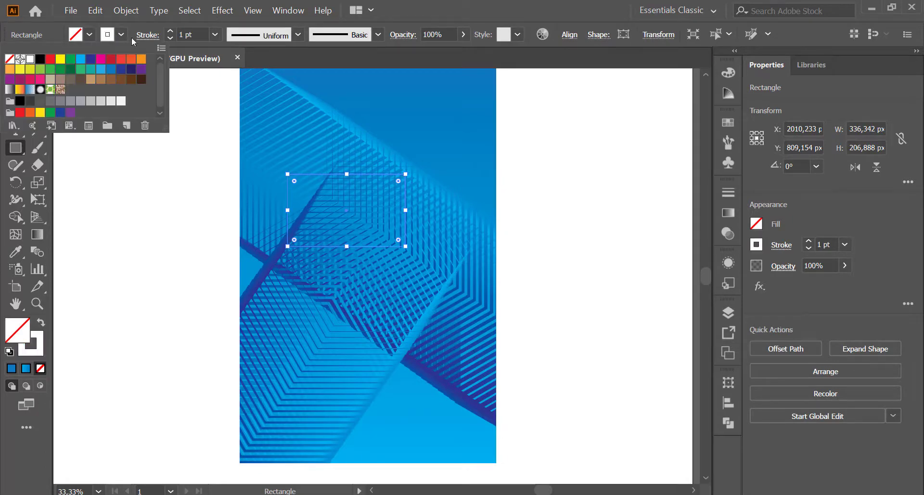
pyautogui.click(182, 35)
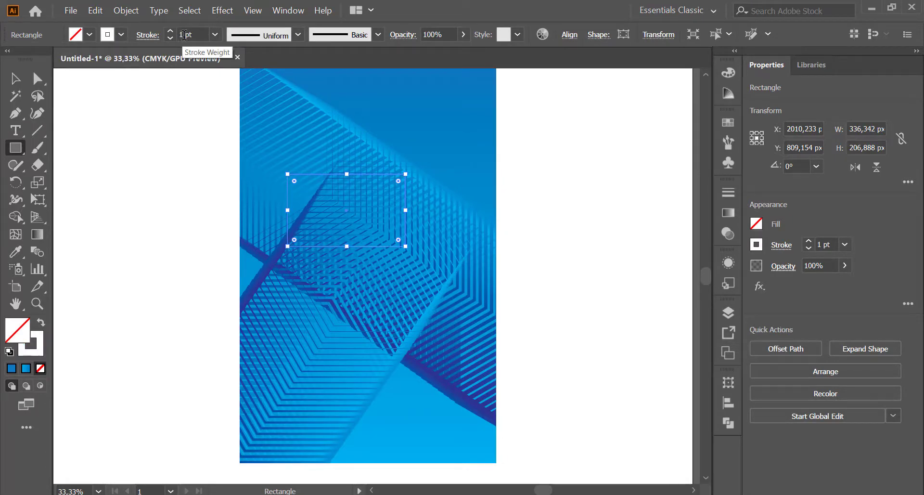
pyautogui.doubleClick(184, 35)
pyautogui.write('20')
pyautogui.press('Return')
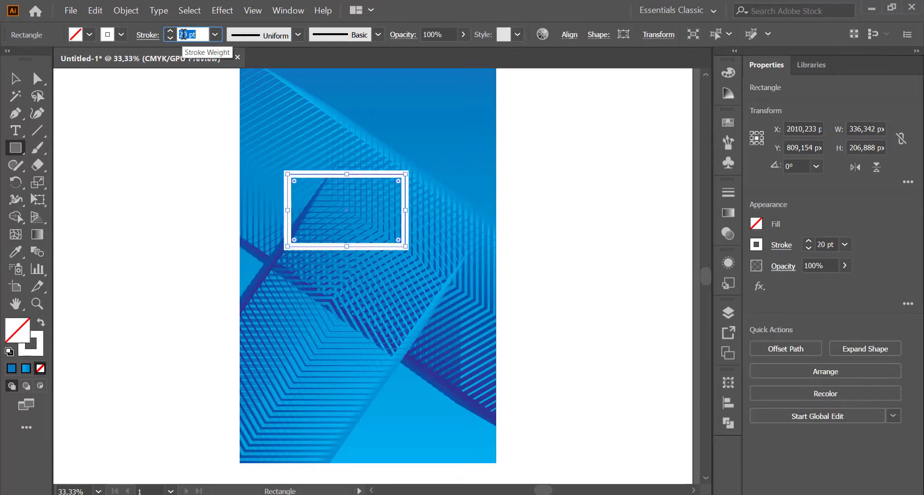
pyautogui.write('10')
pyautogui.press('Return')
# - Enlarge the white frame proportionally to about 456 × 280 px, keeping its upper-left corner fixed
pyautogui.click(38, 78)
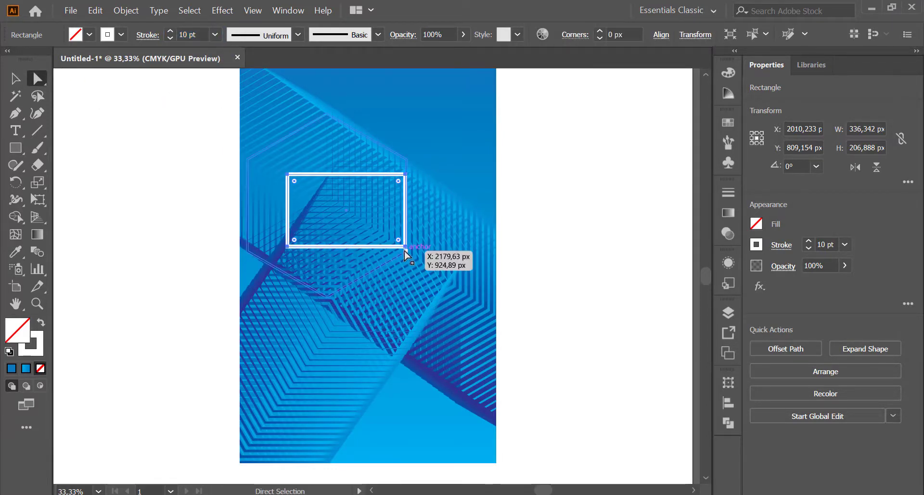
pyautogui.press('v')
pyautogui.moveTo(406, 247); pyautogui.dragTo(447, 279)
pyautogui.scroll(1, 460, 197)
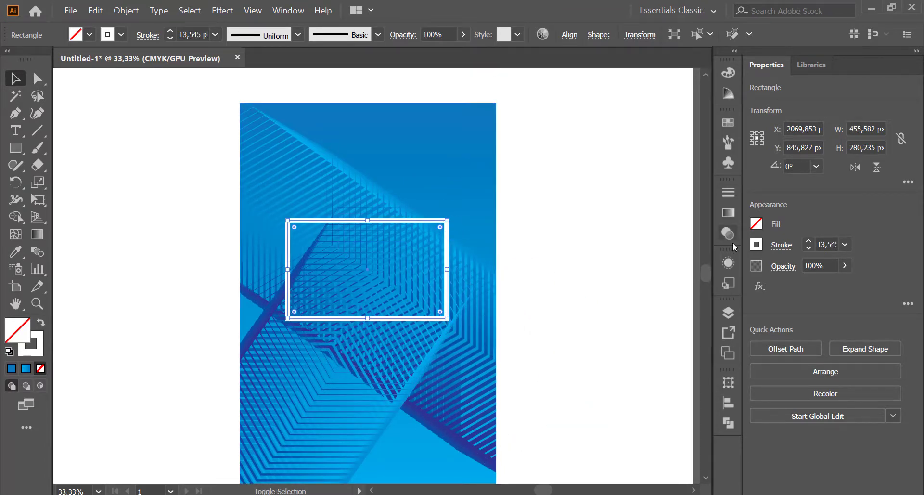
# - Centre the white frame and the blue background rectangle horizontally and vertically on the artboard
pyautogui.click(730, 313)
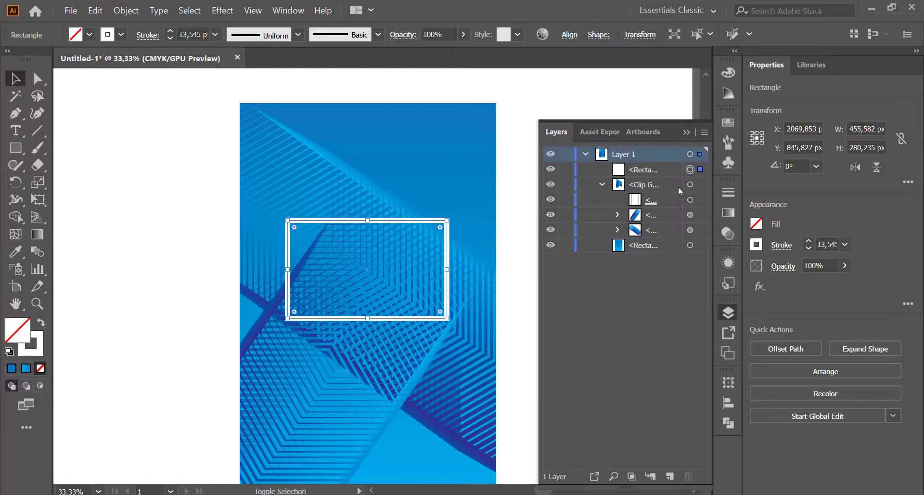
pyautogui.click(602, 184)
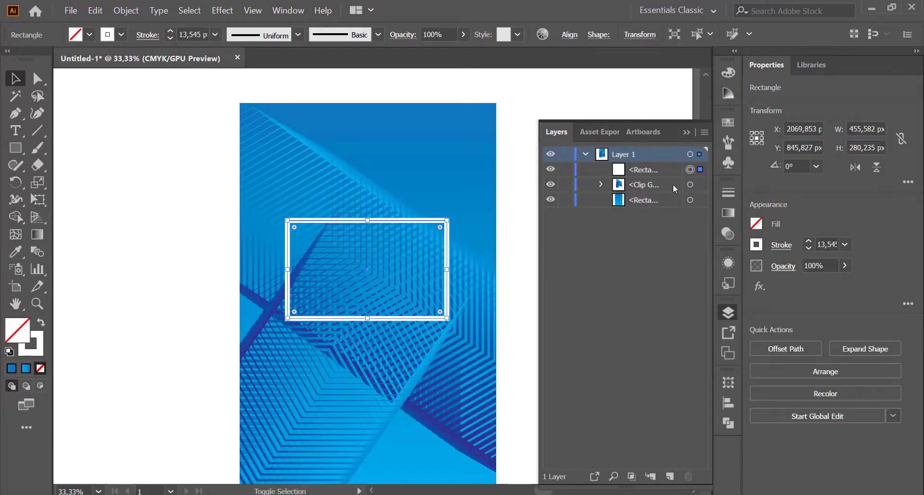
pyautogui.keyDown('shift'); pyautogui.click(690, 200); pyautogui.keyUp('shift')
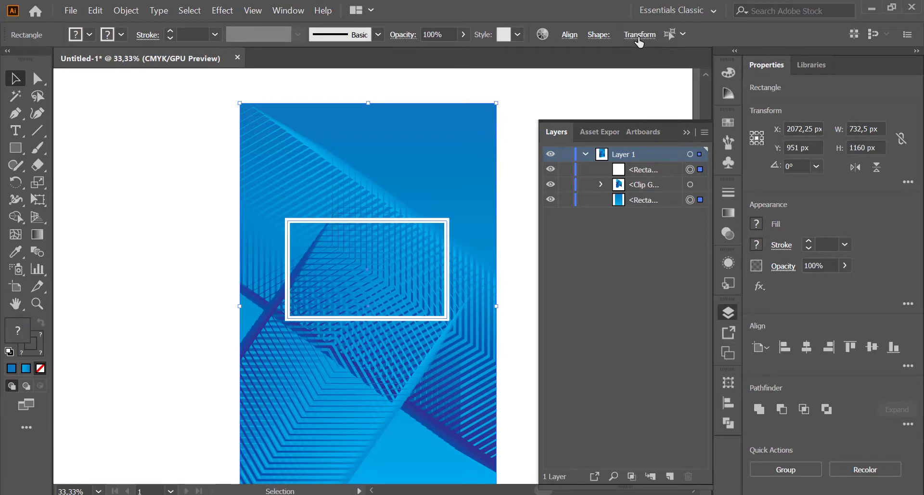
pyautogui.click(570, 35)
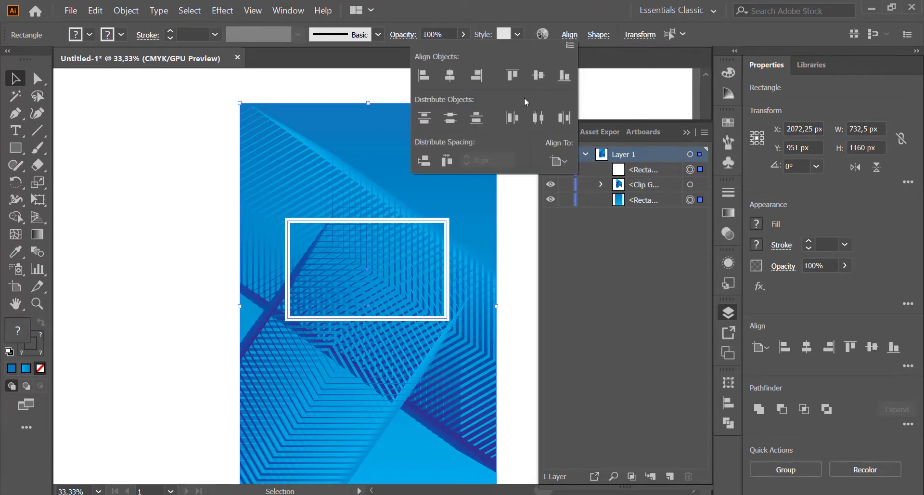
pyautogui.click(455, 82)
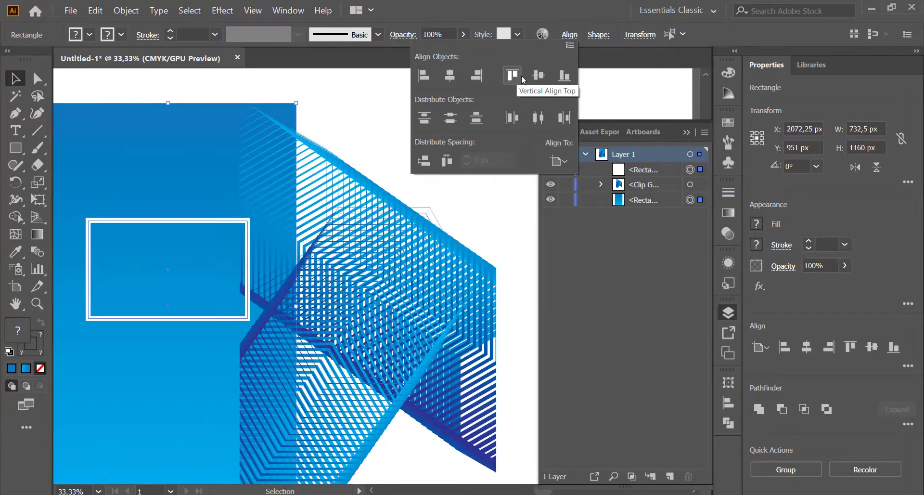
pyautogui.click(538, 75)
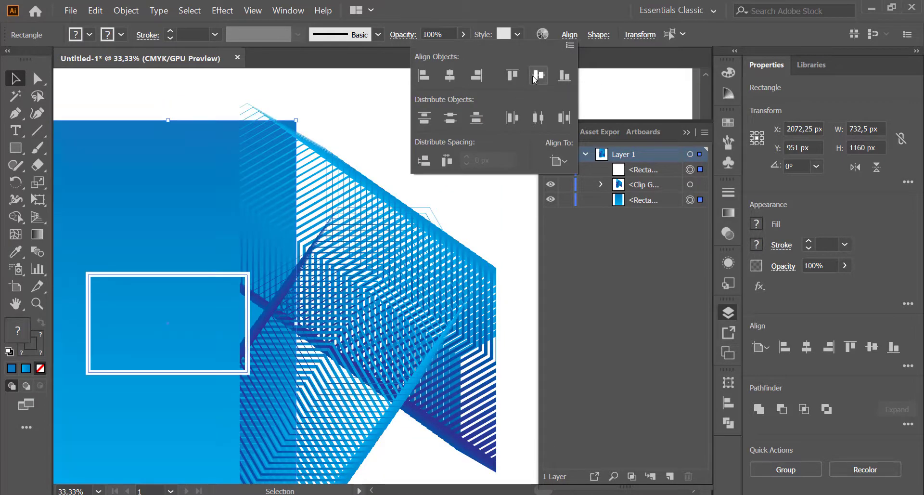
pyautogui.click(691, 185)
pyautogui.click(686, 132)
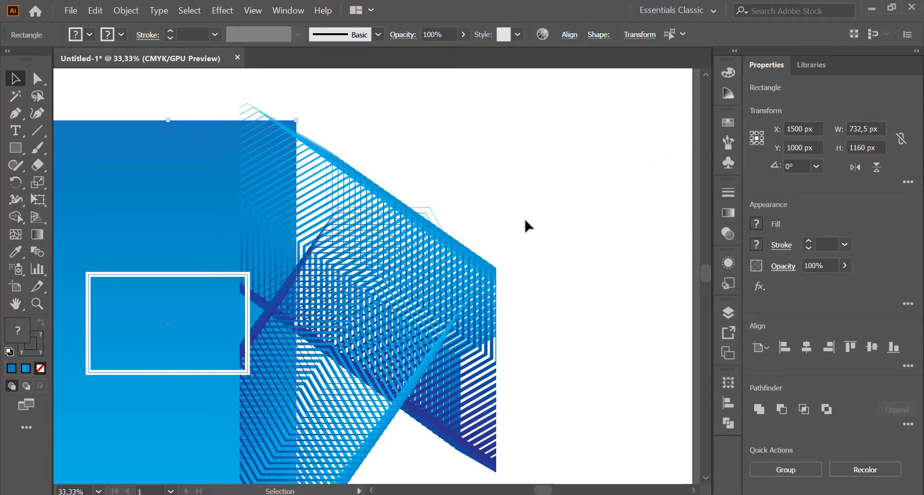
# - Move the clipped hexagon pattern exactly over the centred blue background rectangle
pyautogui.hotkey('ctrl', '0')
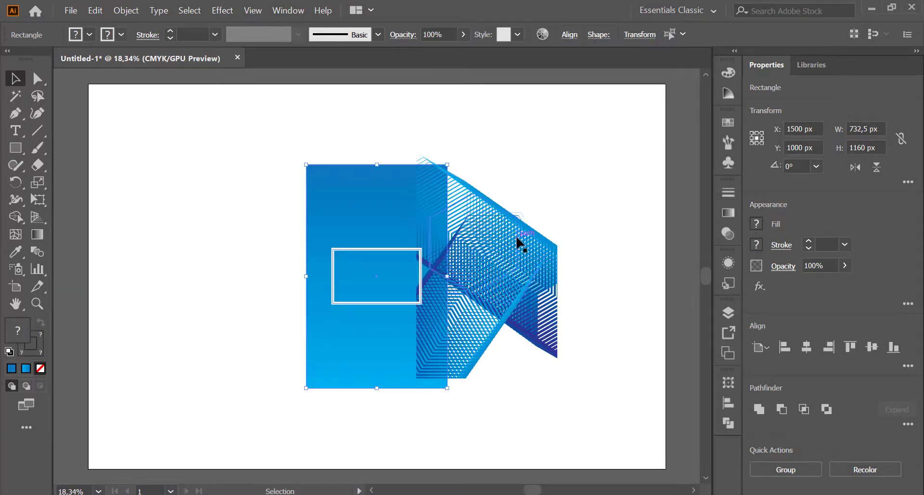
pyautogui.click(519, 244)
pyautogui.moveTo(520, 248); pyautogui.dragTo(410, 259)
pyautogui.click(521, 181)
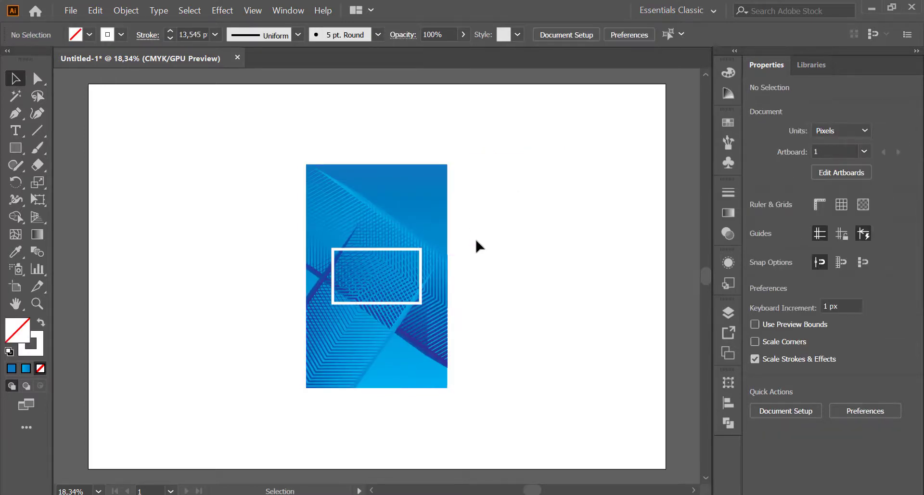
pyautogui.hotkey('ctrl', '=')
pyautogui.hotkey('ctrl', '=')
pyautogui.hotkey('ctrl', '=')
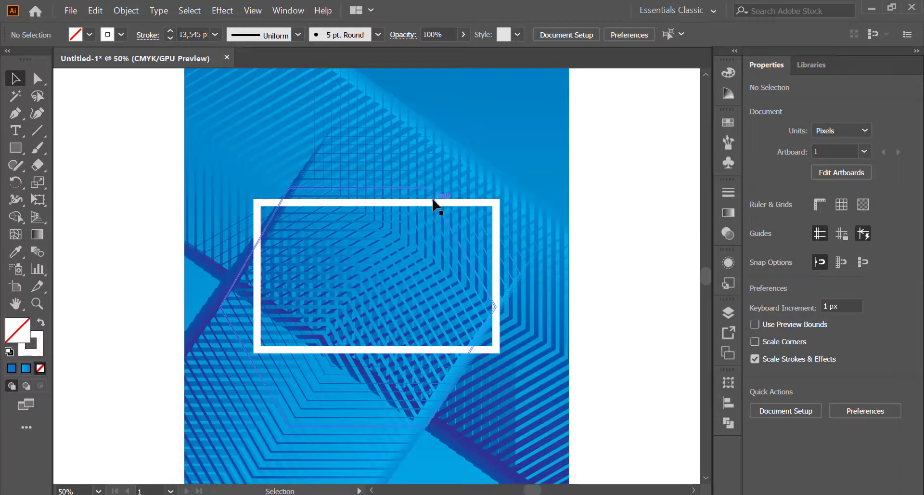
pyautogui.click(433, 206)
pyautogui.press('a')
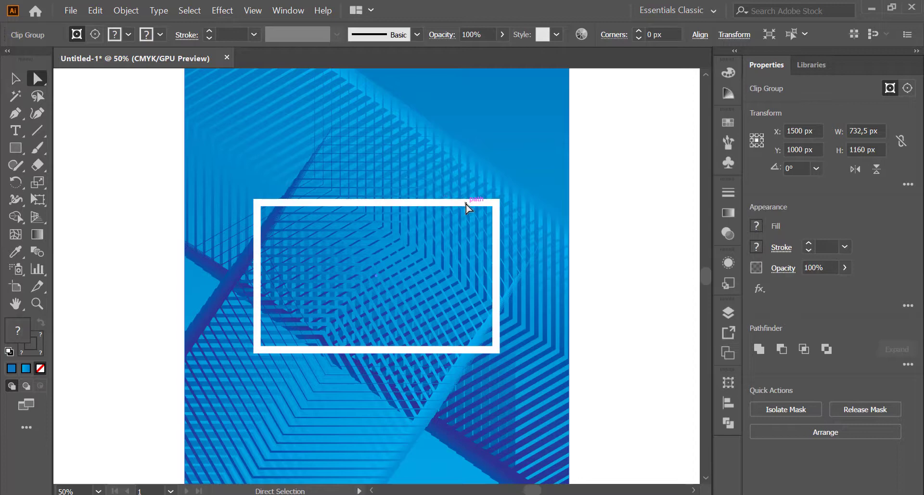
pyautogui.press('v')
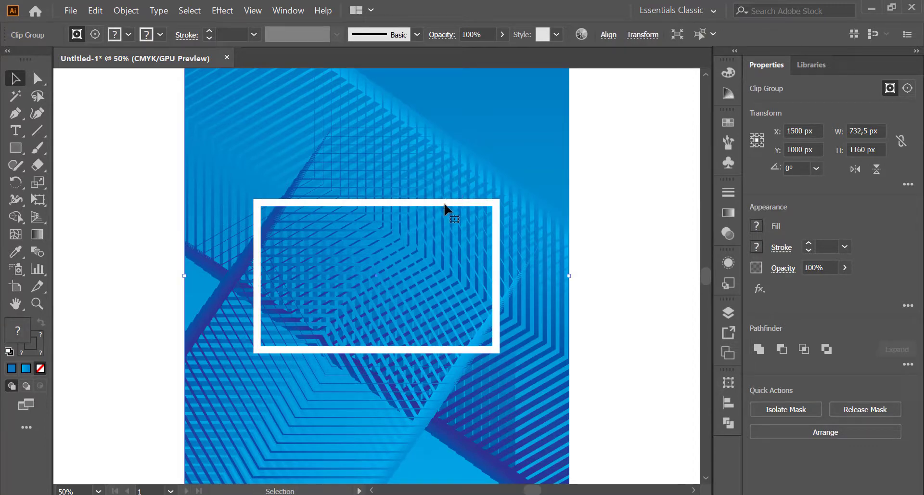
pyautogui.press('a')
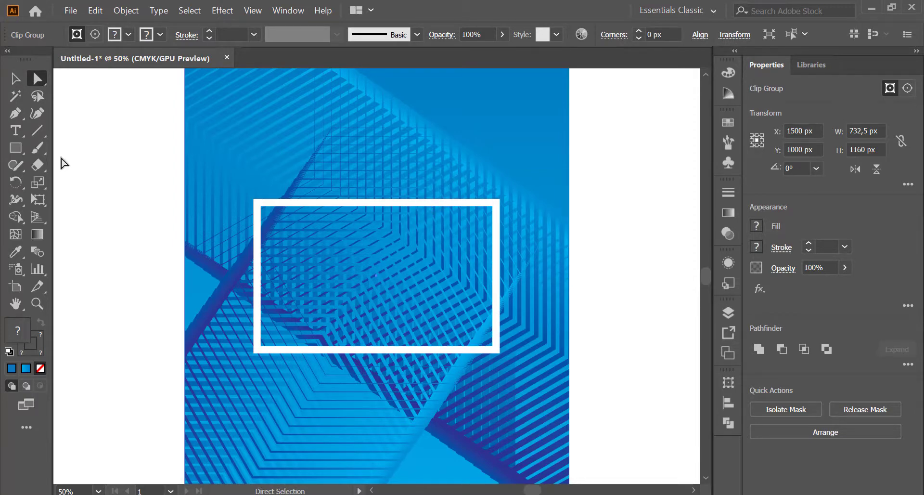
# - Add the text COVER inside the white frame and select all of its characters
pyautogui.click(17, 131)
pyautogui.click(344, 277)
pyautogui.write('COVER')
pyautogui.hotkey('ctrl', 'a')
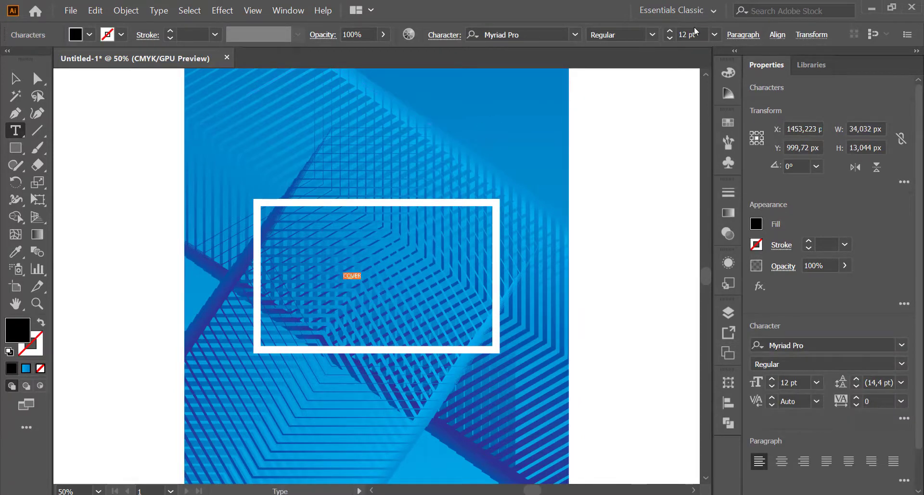
# - Set the COVER text to 50 pt with a white fill
pyautogui.click(683, 31)
pyautogui.hotkey('shift', 'Up')
pyautogui.hotkey('shift', 'Up')
pyautogui.hotkey('shift', 'Up')
pyautogui.hotkey('shift', 'Up')
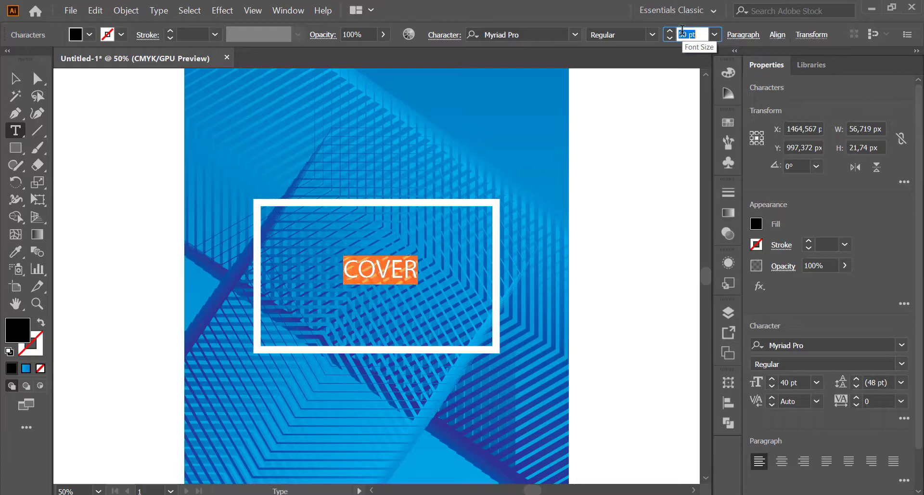
pyautogui.click(90, 34)
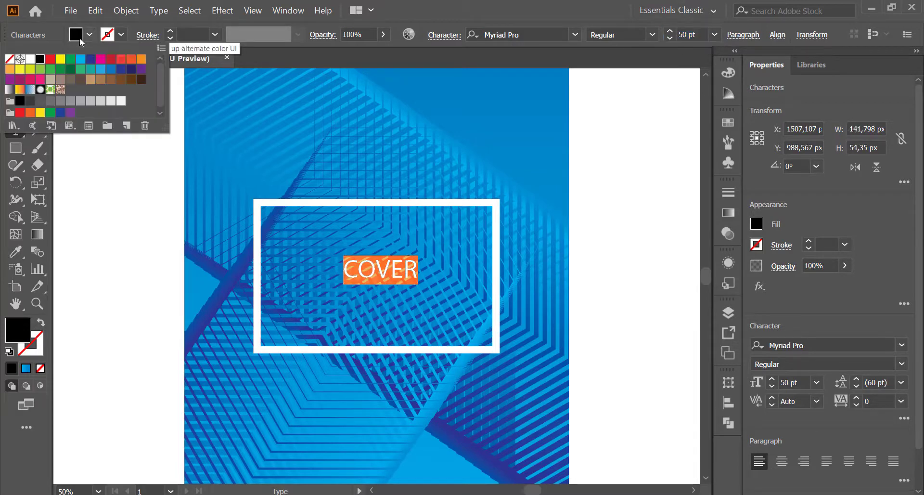
pyautogui.click(30, 59)
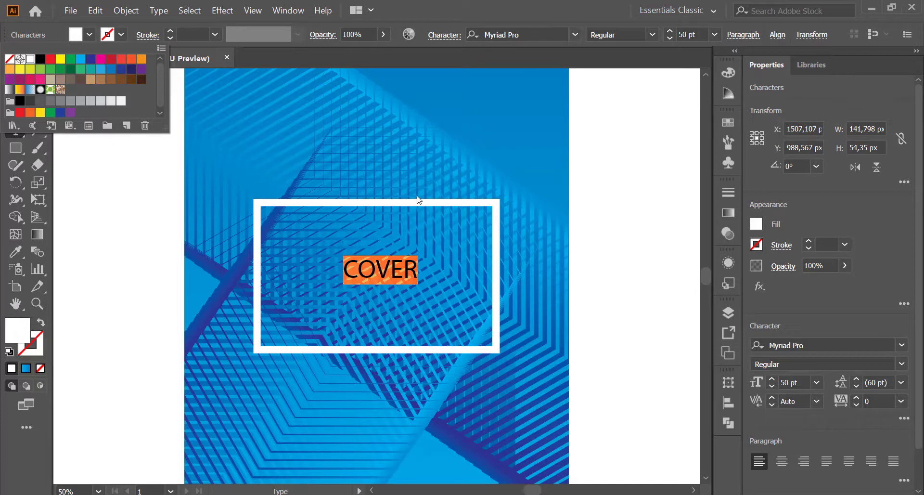
# - Convert the COVER text to outlines
pyautogui.click(123, 17)
pyautogui.rightClick(397, 271)
pyautogui.moveTo(455, 360)
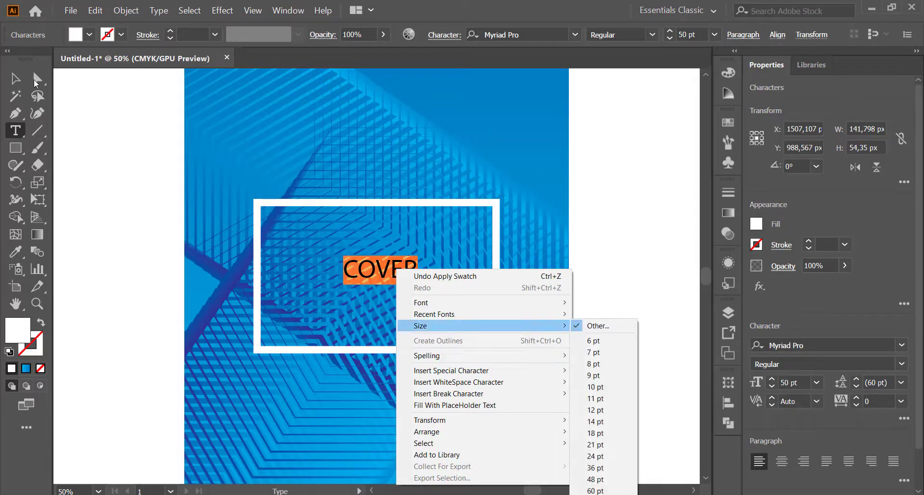
pyautogui.click(37, 78)
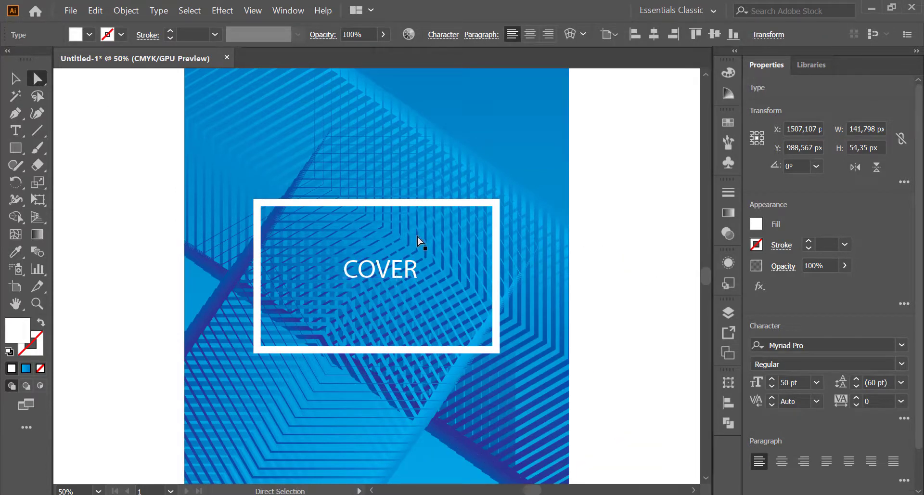
pyautogui.rightClick(364, 279)
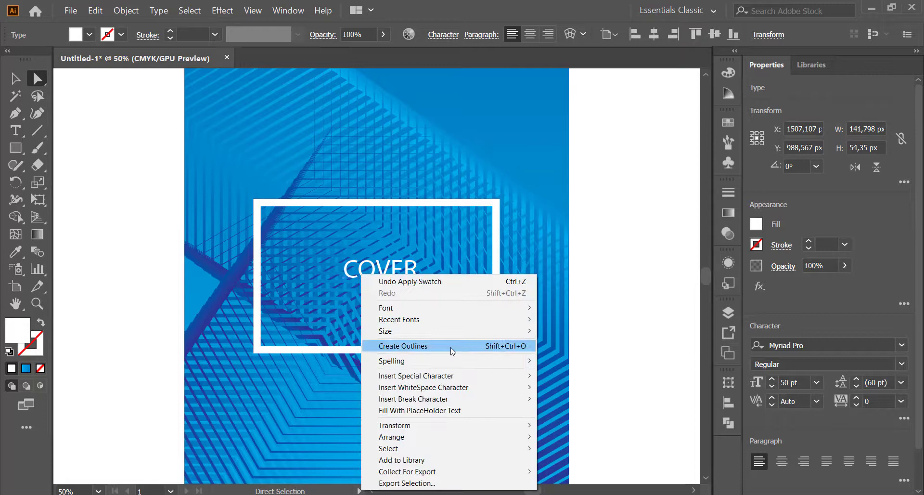
pyautogui.click(455, 346)
# - Enlarge the outlined COVER lettering to about 221 × 55 px and place it in the middle of the white frame
pyautogui.press('v')
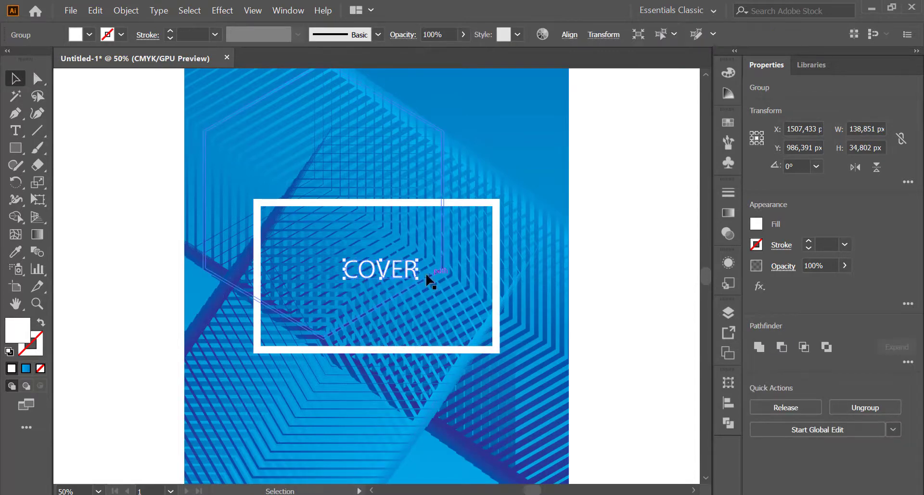
pyautogui.moveTo(420, 277); pyautogui.dragTo(385, 287)
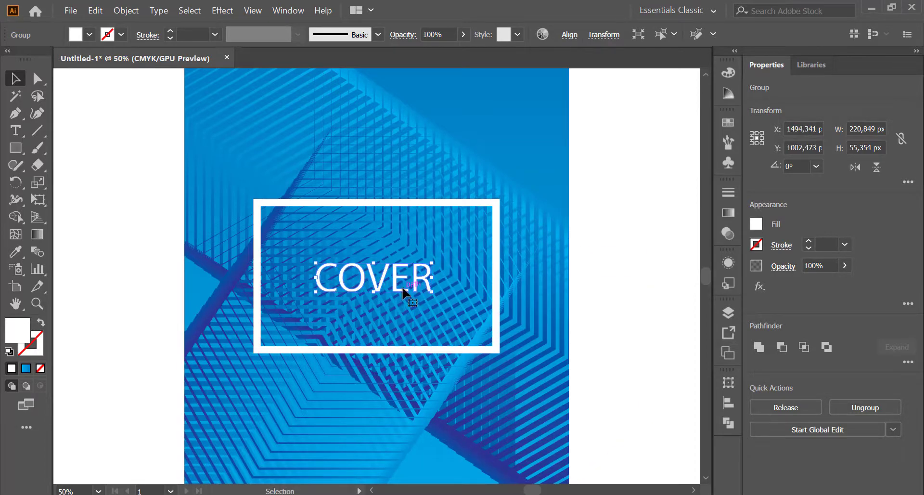
pyautogui.click(626, 219)
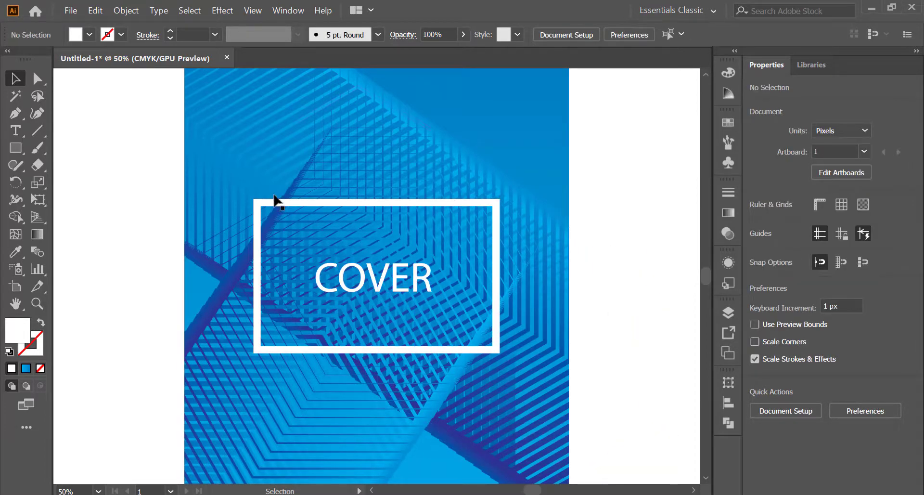
# - Convert the white frame's stroke into a filled outline shape with Outline Stroke
pyautogui.click(356, 208)
pyautogui.click(126, 11)
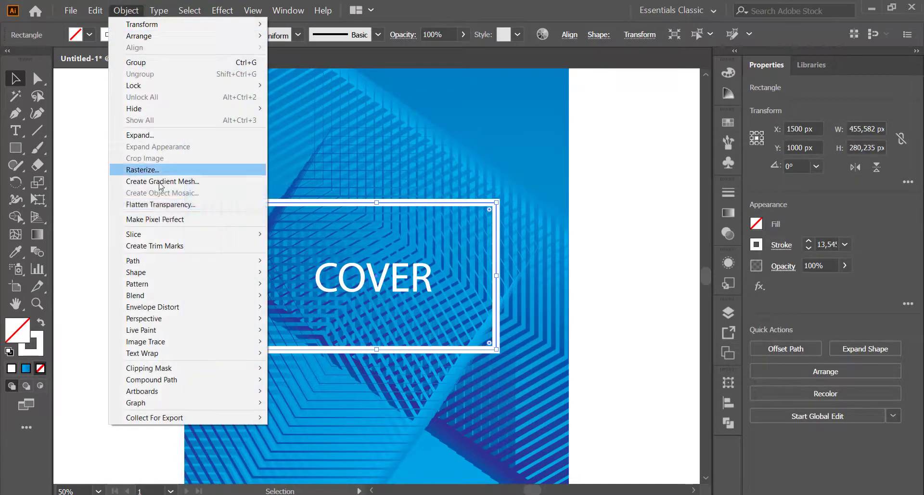
pyautogui.moveTo(194, 263)
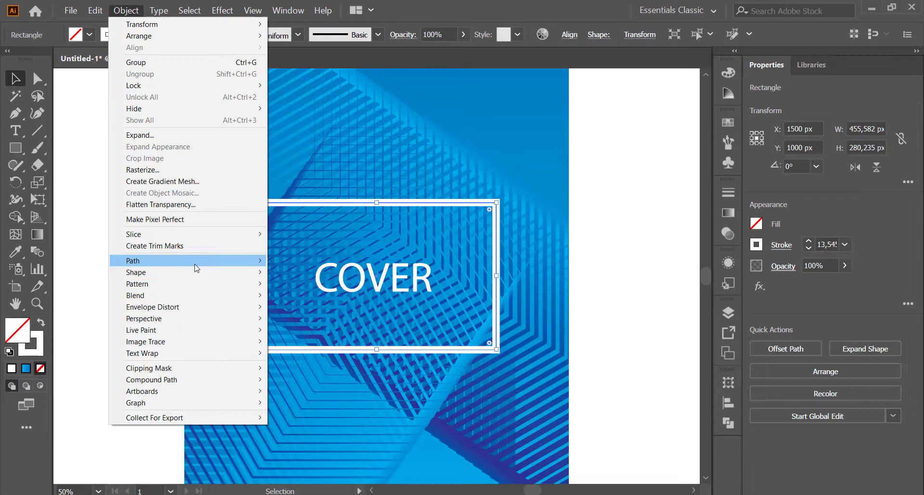
pyautogui.click(299, 287)
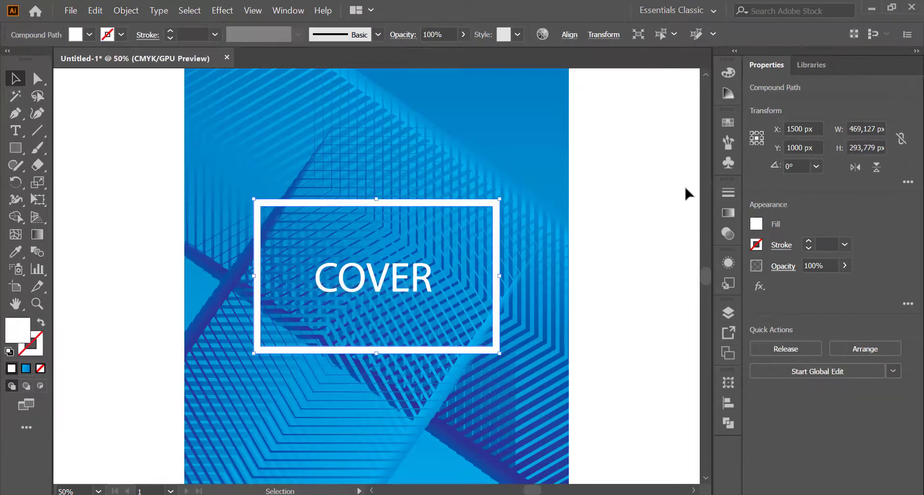
pyautogui.click(645, 202)
# - Draw a white square about 66 px wide below the frame and rotate it 45° into a diamond
pyautogui.scroll(-3, 614, 199)
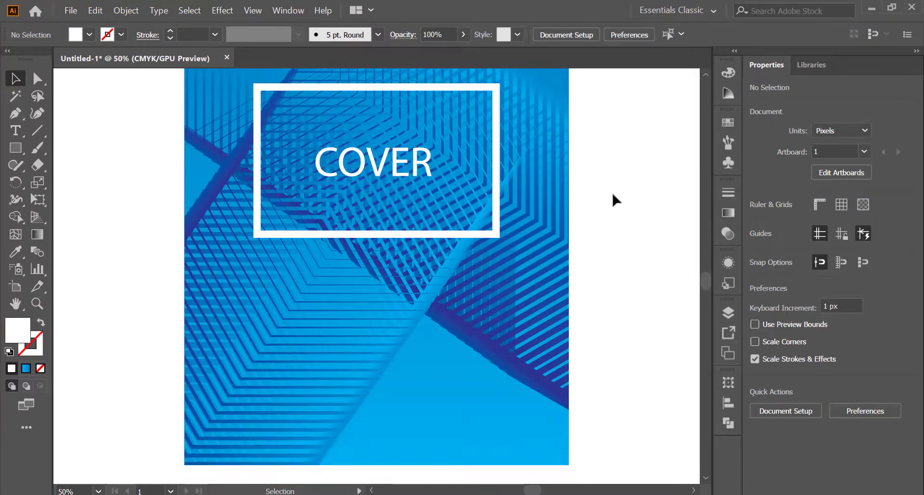
pyautogui.scroll(2, 611, 189)
pyautogui.scroll(-2, 610, 189)
pyautogui.scroll(3, 610, 190)
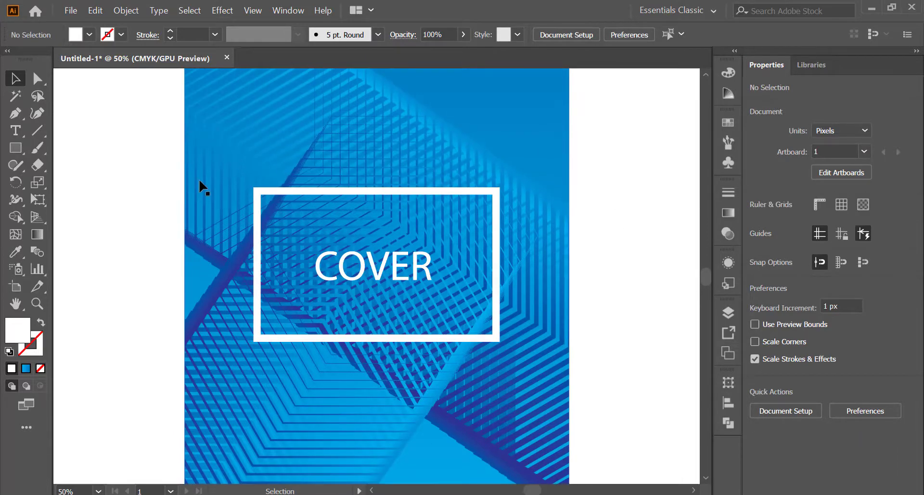
pyautogui.click(14, 151)
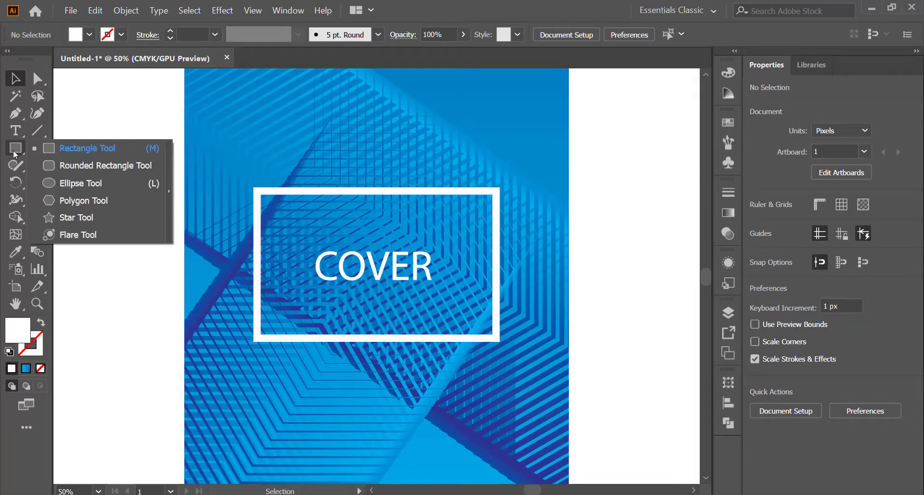
pyautogui.click(87, 148)
pyautogui.scroll(-1, 192, 362)
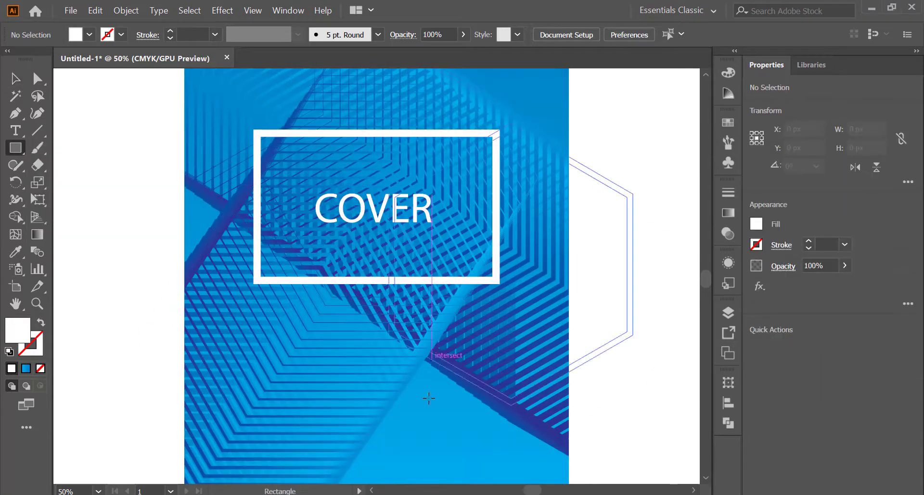
pyautogui.scroll(-1, 429, 417)
pyautogui.moveTo(432, 368); pyautogui.dragTo(467, 402)
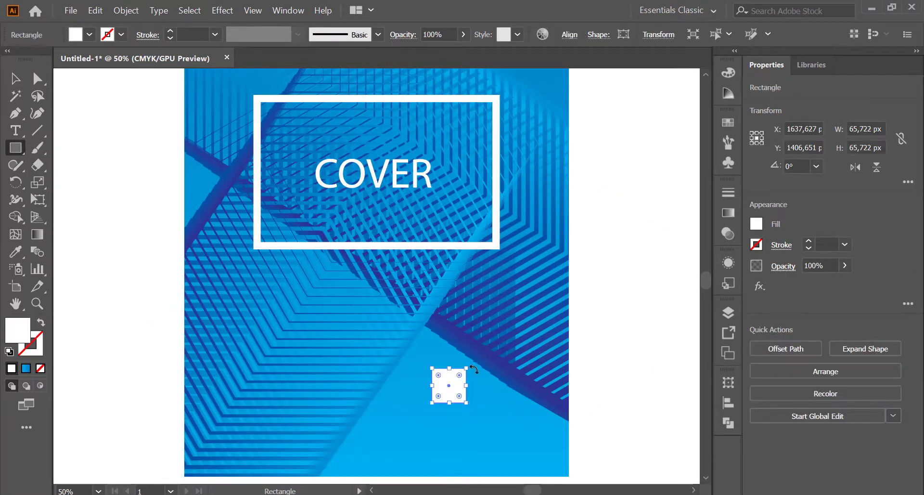
pyautogui.moveTo(473, 364)
pyautogui.mouseDown()
pyautogui.moveTo(474, 398)
pyautogui.moveTo(475, 380)
pyautogui.mouseUp()
pyautogui.scroll(1, 475, 380)
pyautogui.moveTo(452, 427); pyautogui.dragTo(483, 310)
pyautogui.hotkey('ctrl', 'z')
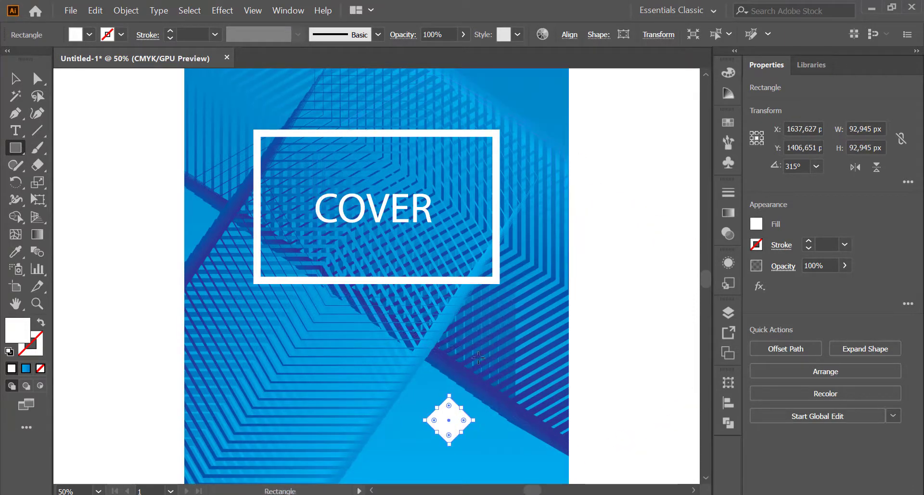
pyautogui.scroll(1, 420, 125)
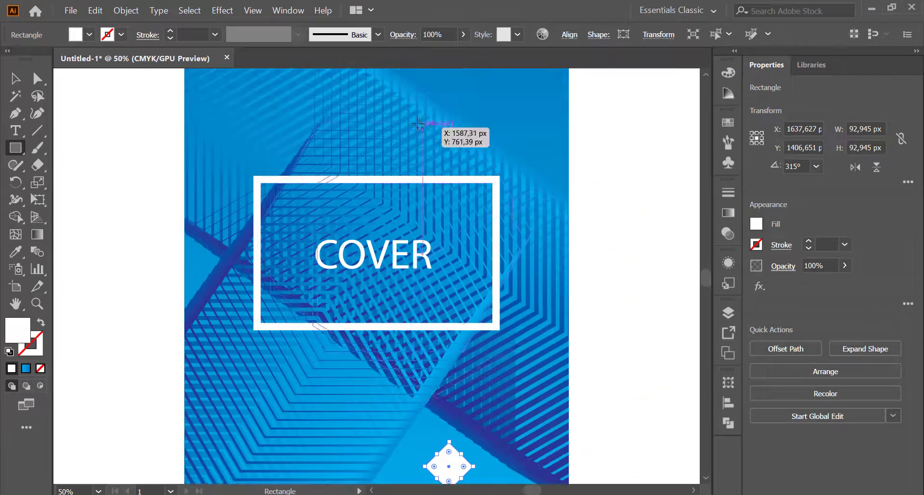
# - Copy and paste the white diamond, placing the duplicate near the cover's upper-right corner at about X 1760, Y 679 px
pyautogui.press('a')
pyautogui.scroll(-1, 454, 347)
pyautogui.hotkey('ctrl', 'c')
pyautogui.hotkey('ctrl', 'v')
pyautogui.moveTo(374, 276); pyautogui.dragTo(343, 108)
pyautogui.scroll(1, 364, 155)
pyautogui.scroll(2, 350, 146)
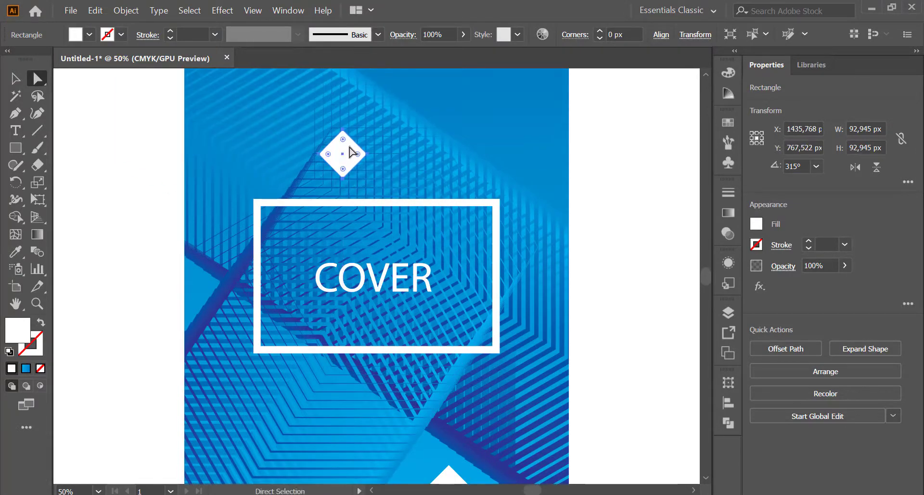
pyautogui.moveTo(343, 154); pyautogui.dragTo(513, 107)
# - Place a smaller copy of the white diamond near the cover's left edge, below the frame
pyautogui.scroll(-1, 513, 107)
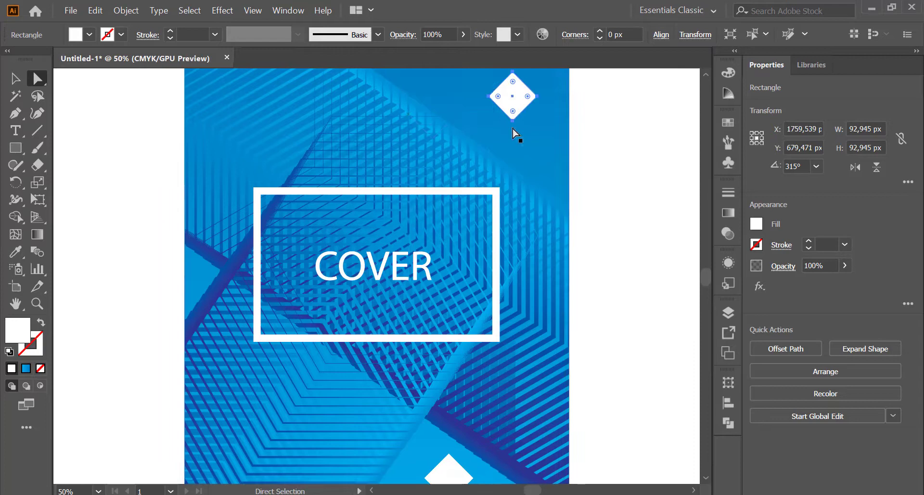
pyautogui.moveTo(362, 180); pyautogui.dragTo(246, 376)
pyautogui.press('v')
pyautogui.click(590, 229)
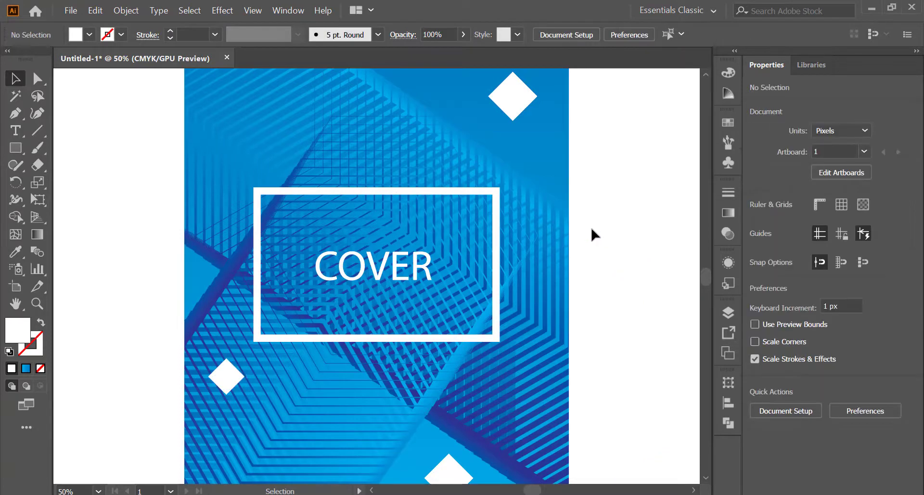
pyautogui.hotkey('ctrl', '0')
pyautogui.moveTo(223, 126); pyautogui.dragTo(529, 412)
pyautogui.click(506, 338)
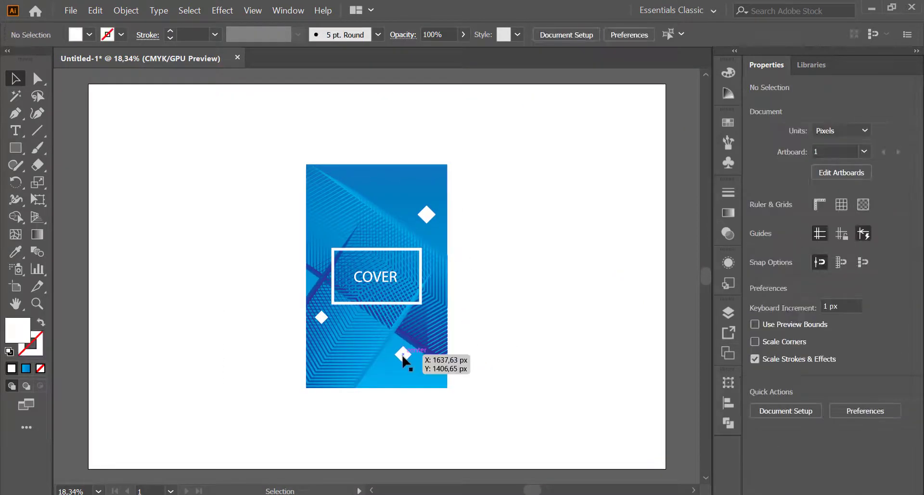
# - Straighten the lowest diamond, shrink it to a square about 48 px wide and rotate it 45° back into a diamond
pyautogui.click(404, 354)
pyautogui.moveTo(413, 354); pyautogui.dragTo(413, 360)
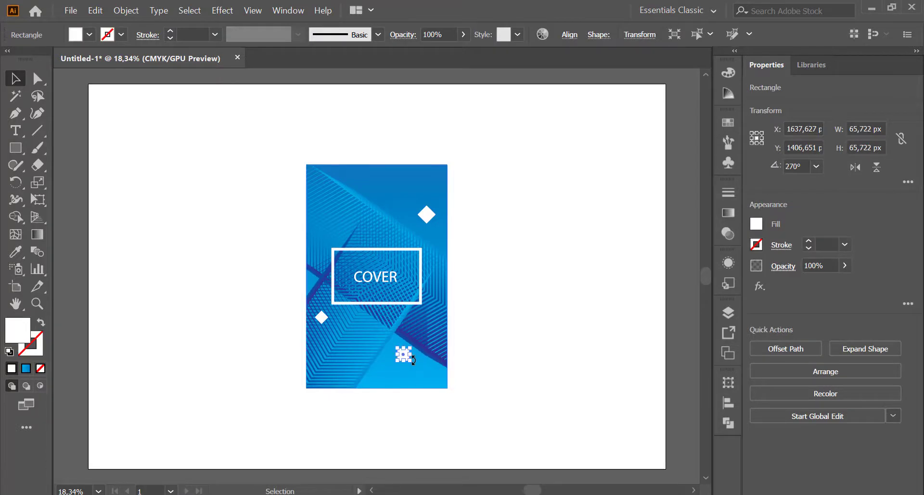
pyautogui.hotkey('ctrl', '=')
pyautogui.hotkey('ctrl', '=')
pyautogui.hotkey('ctrl', '=')
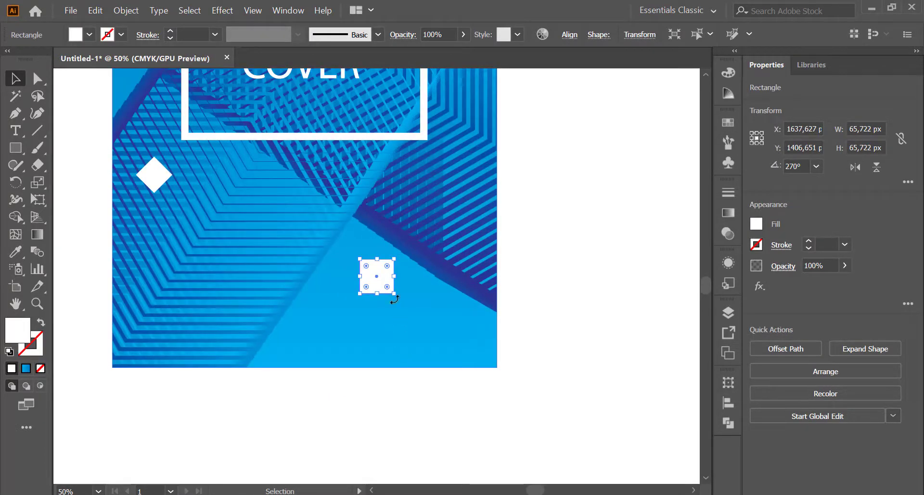
pyautogui.moveTo(394, 294); pyautogui.dragTo(386, 285)
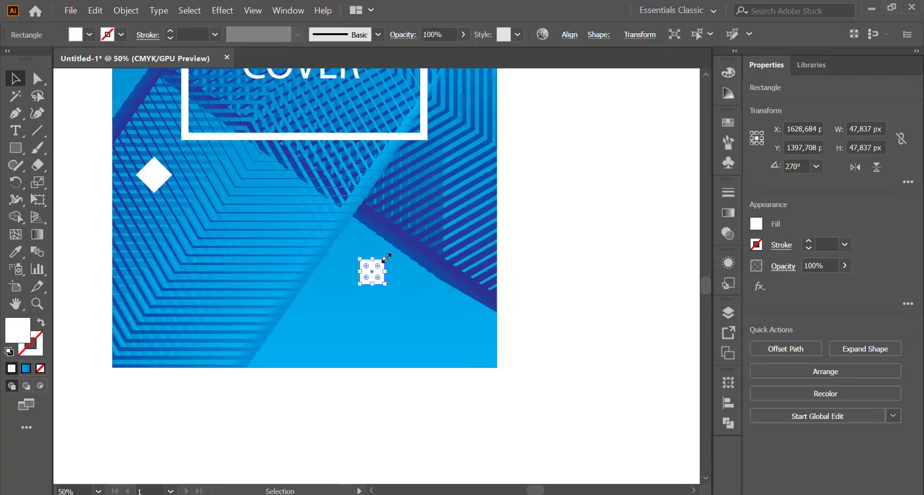
pyautogui.moveTo(373, 244); pyautogui.dragTo(374, 245)
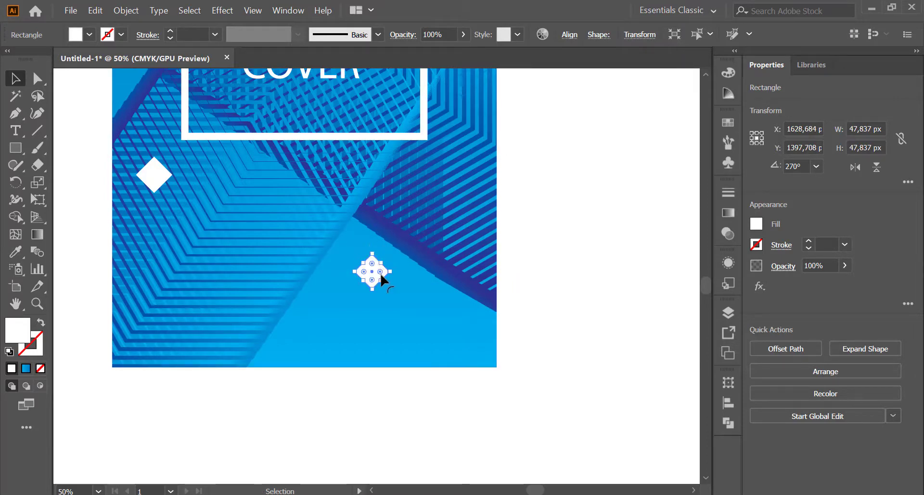
# - Move the shrunken diamond up to the stripe crossing below the frame, and place a larger diamond near the cover's lower-right corner
pyautogui.moveTo(375, 276); pyautogui.dragTo(356, 247)
pyautogui.click(569, 191)
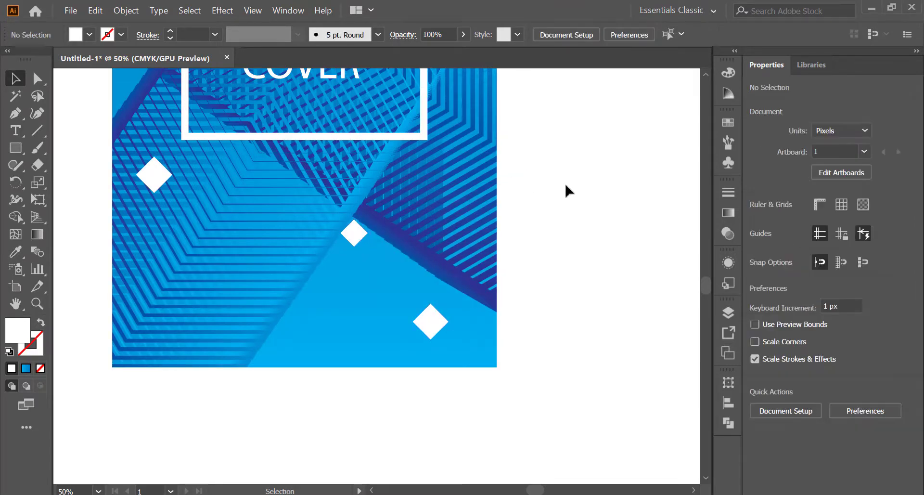
# - Scale down the upper-right diamond slightly
pyautogui.hotkey('ctrl', '0')
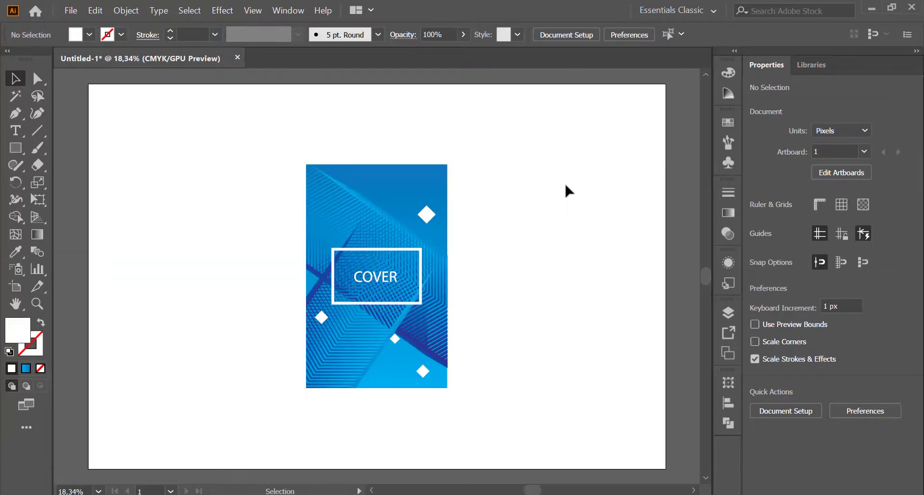
pyautogui.click(425, 213)
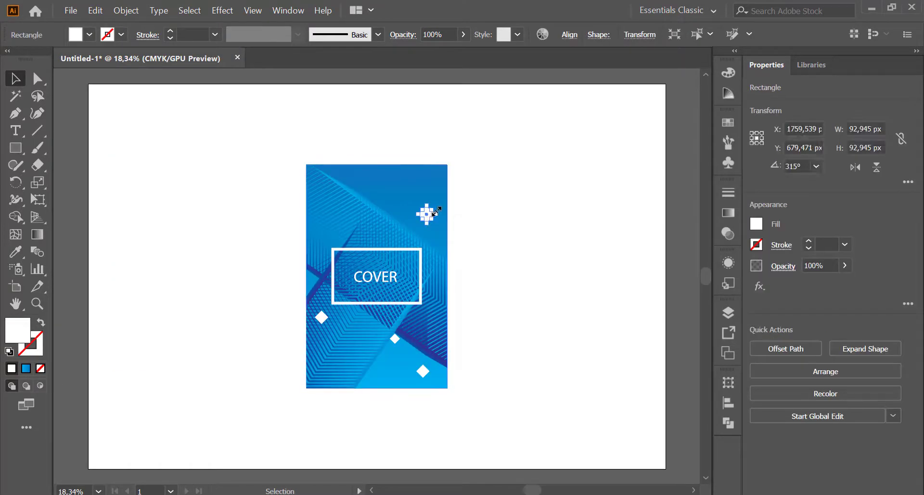
pyautogui.moveTo(432, 209); pyautogui.dragTo(427, 215)
pyautogui.click(545, 163)
# - Group all the cover artwork and move the group to the left half of the artboard
pyautogui.moveTo(233, 123); pyautogui.dragTo(525, 431)
pyautogui.rightClick(379, 230)
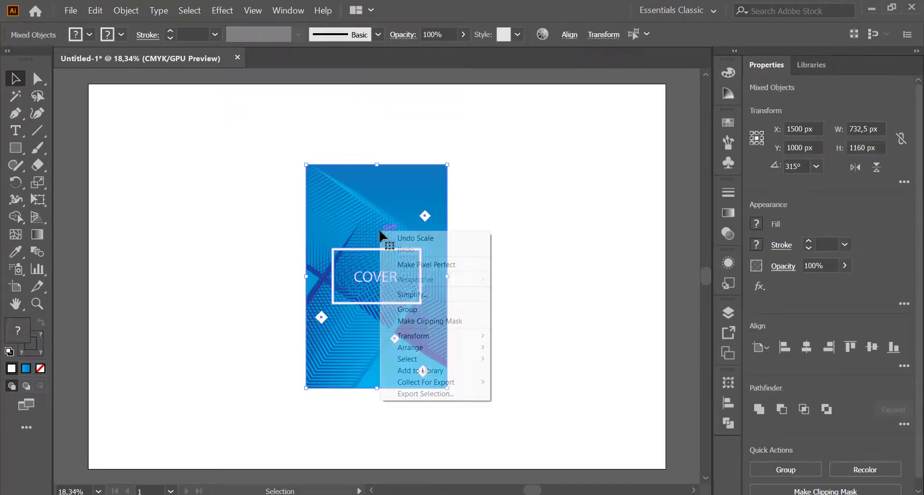
pyautogui.click(413, 312)
pyautogui.moveTo(398, 272); pyautogui.dragTo(227, 261)
pyautogui.click(458, 171)
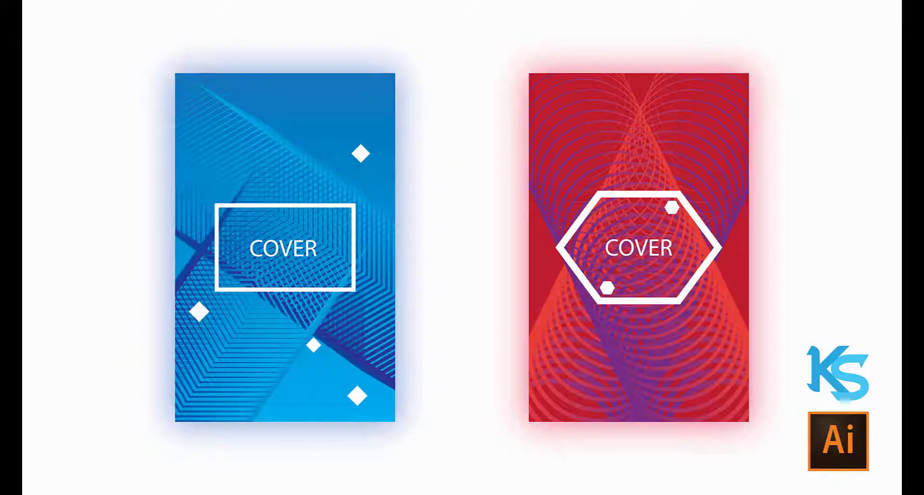